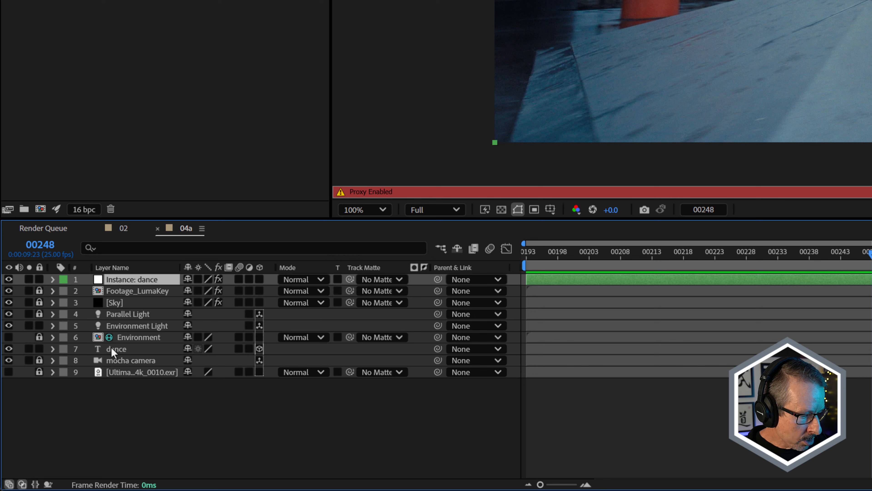
right_click(111, 349)
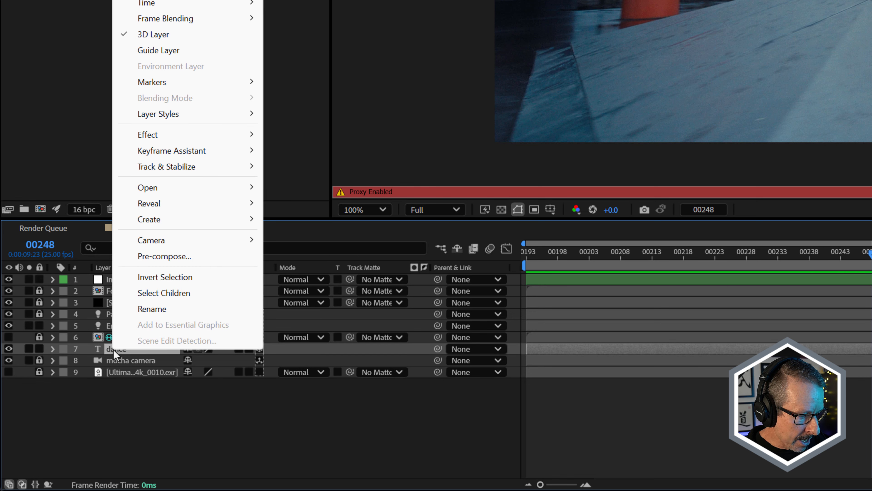
mouse_move(168, 225)
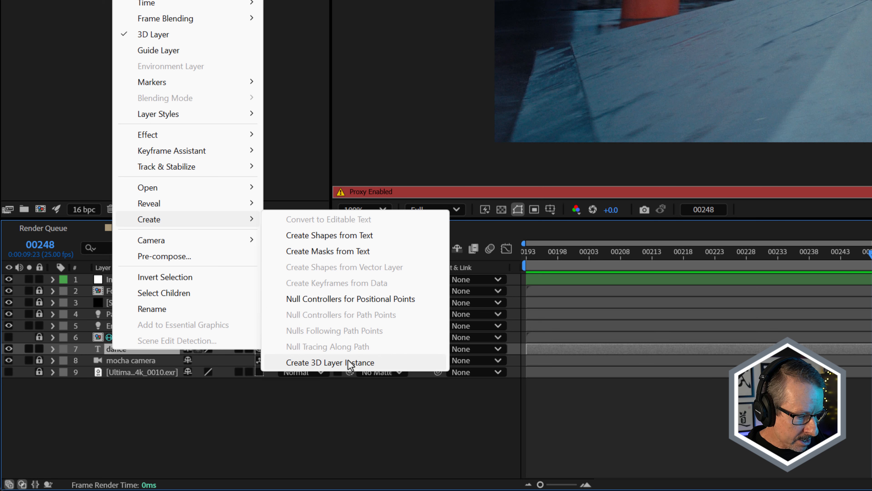
click(651, 423)
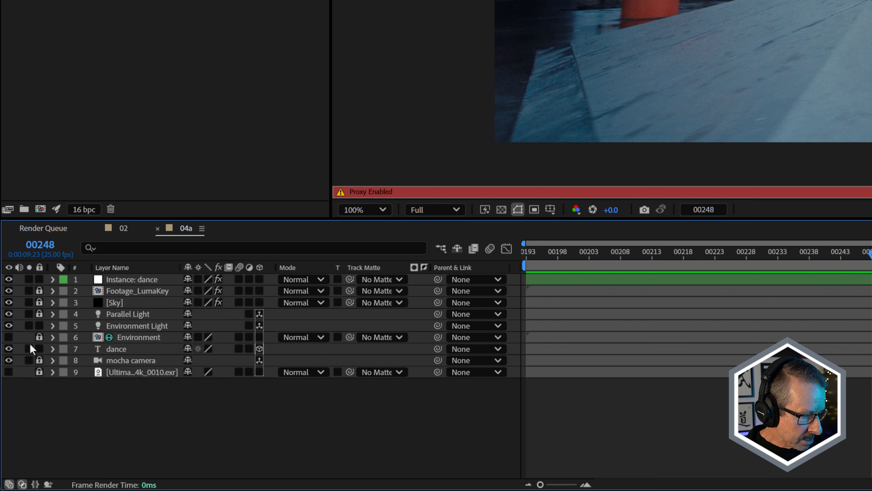
Show the effects on the Instance: dance layer and scrub through comp 04a to review the title in the shot.
click(121, 279)
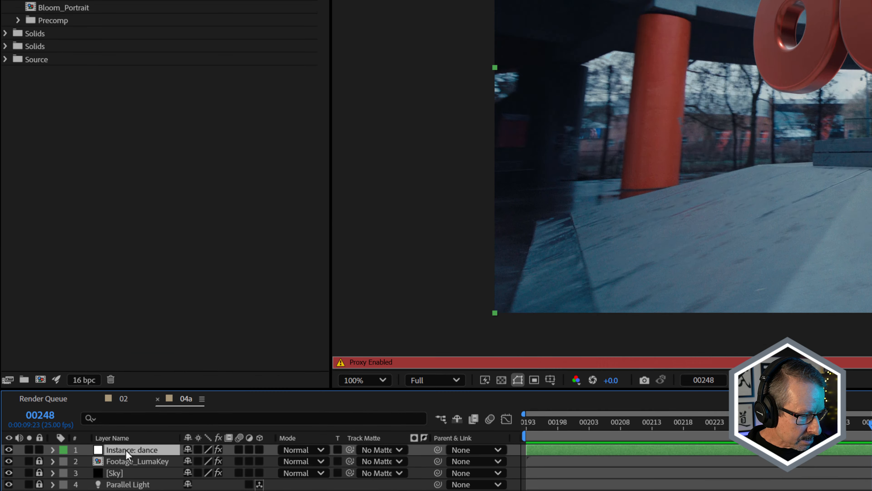
click(97, 52)
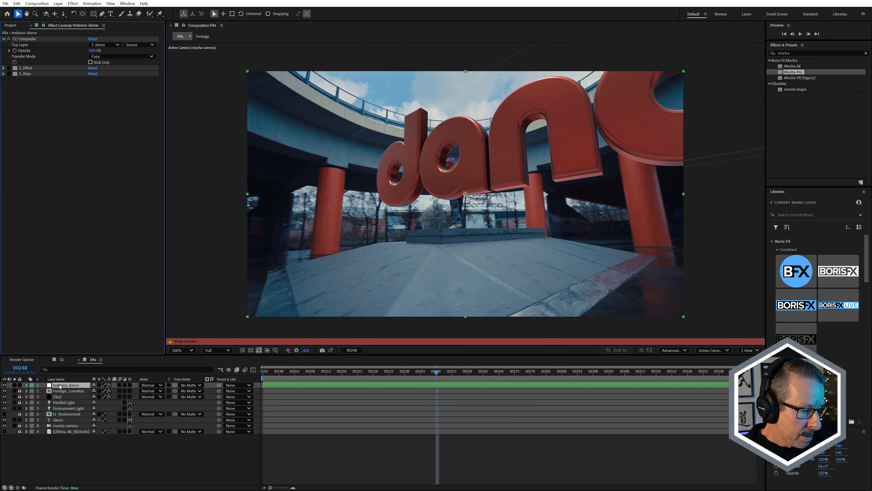
drag(516, 371, 531, 371)
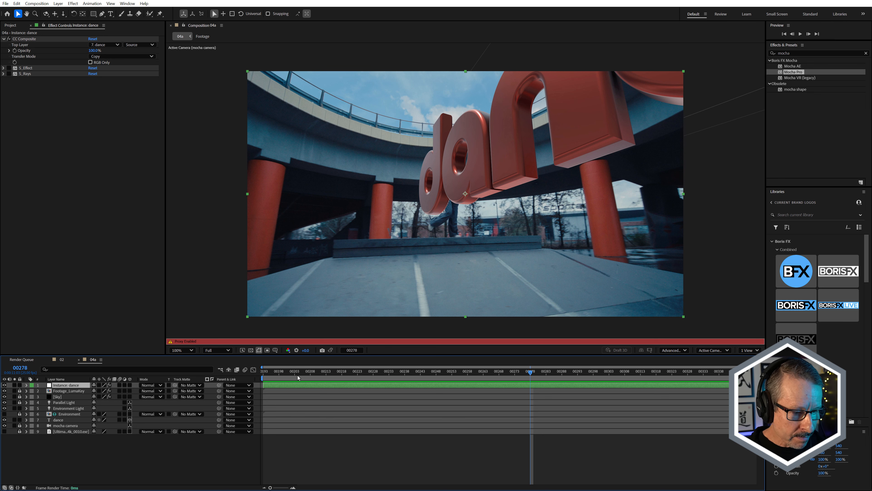
key(Home)
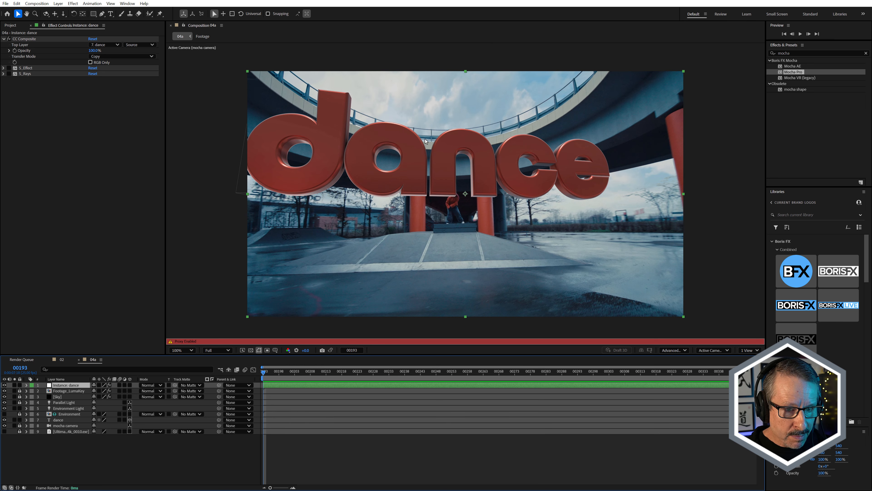
click(270, 373)
drag(271, 373, 299, 384)
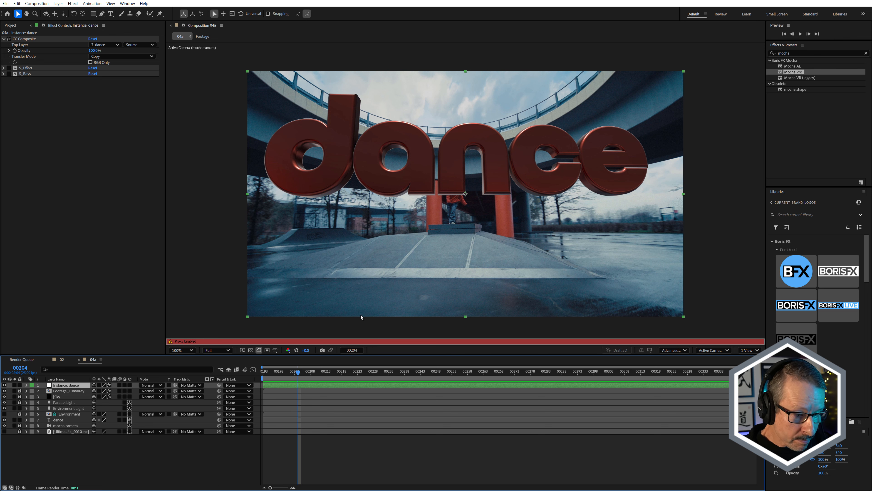
drag(303, 375, 265, 370)
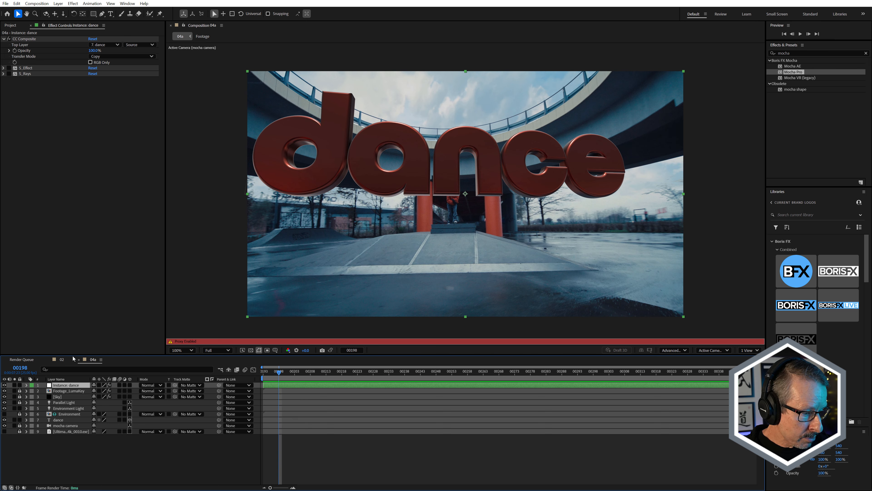
Open the Title precomp from comp 02 and scrub through its early frames to review the 3D dance text.
click(62, 359)
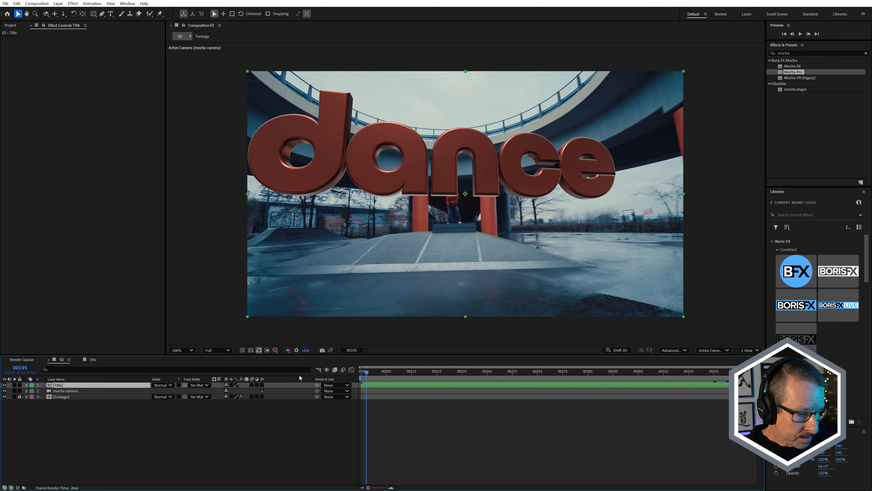
double_click(58, 385)
drag(275, 374, 342, 376)
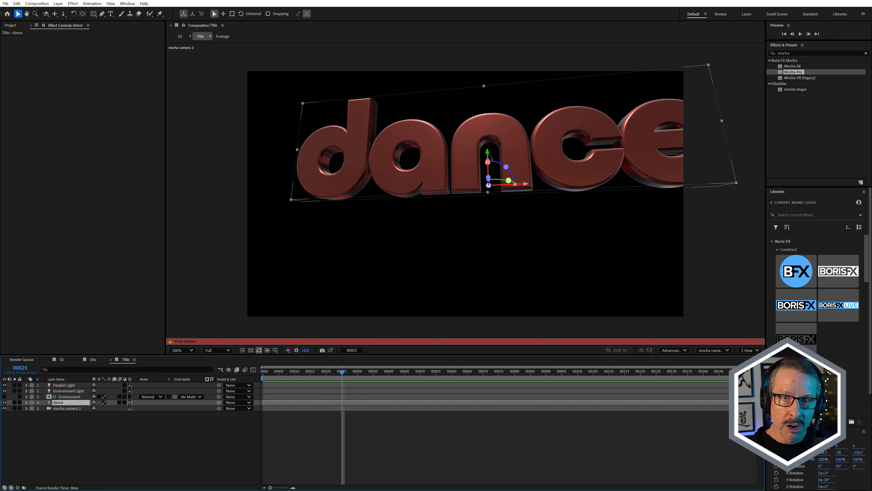
drag(342, 376, 303, 377)
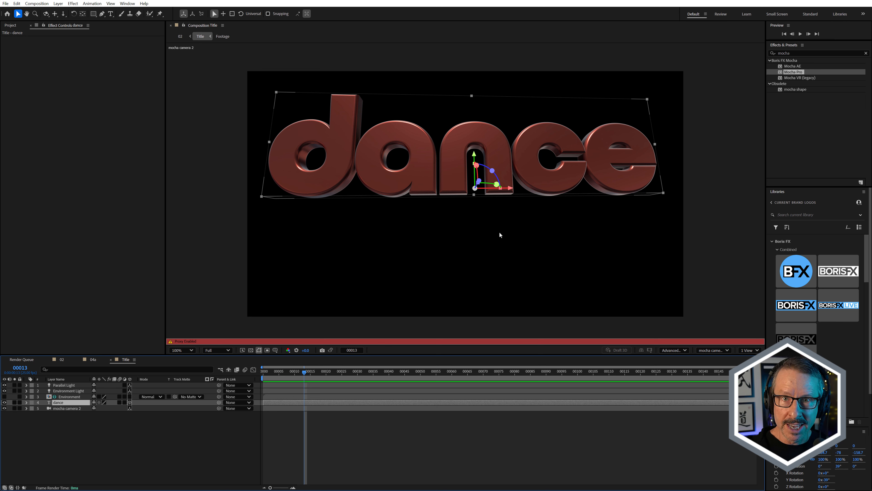
click(62, 359)
click(126, 360)
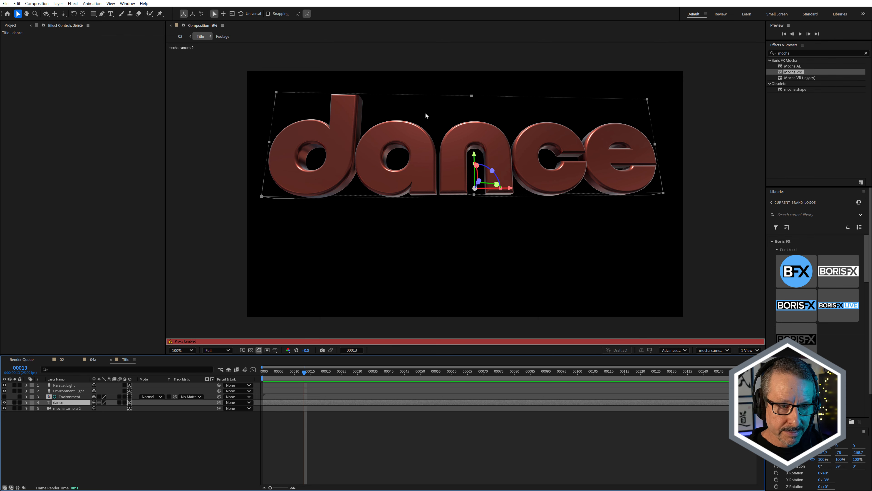
Inspect the Environment Light and the Environment layer's source footage in the Title comp, closing the Footage comp when done.
key(ctrl+0)
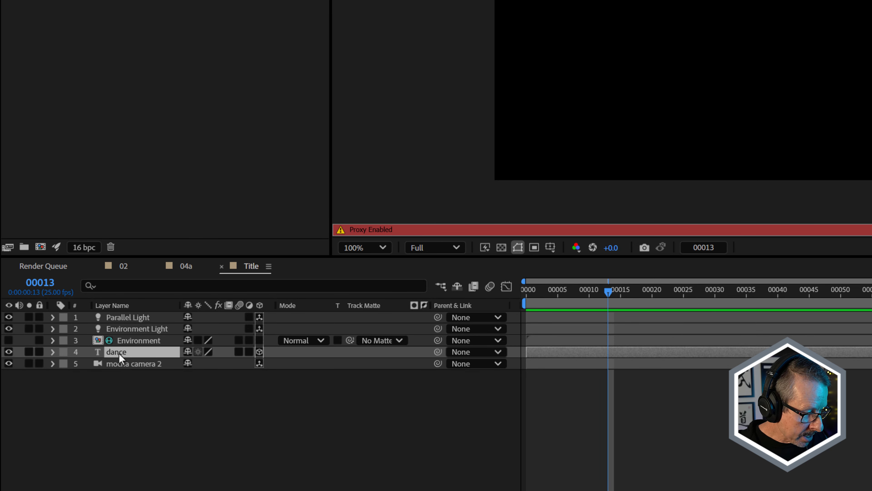
click(132, 330)
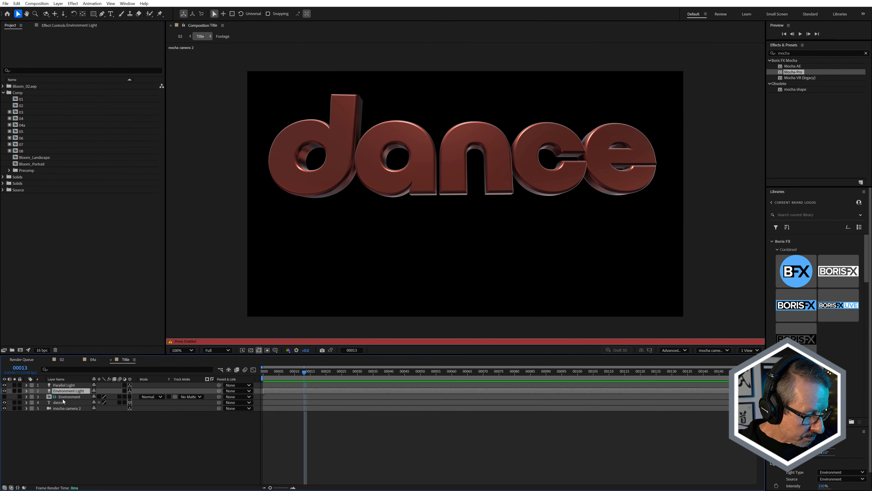
double_click(121, 348)
mouse_move(326, 371)
mouse_down()
mouse_move(467, 371)
mouse_move(318, 374)
mouse_move(336, 374)
mouse_up()
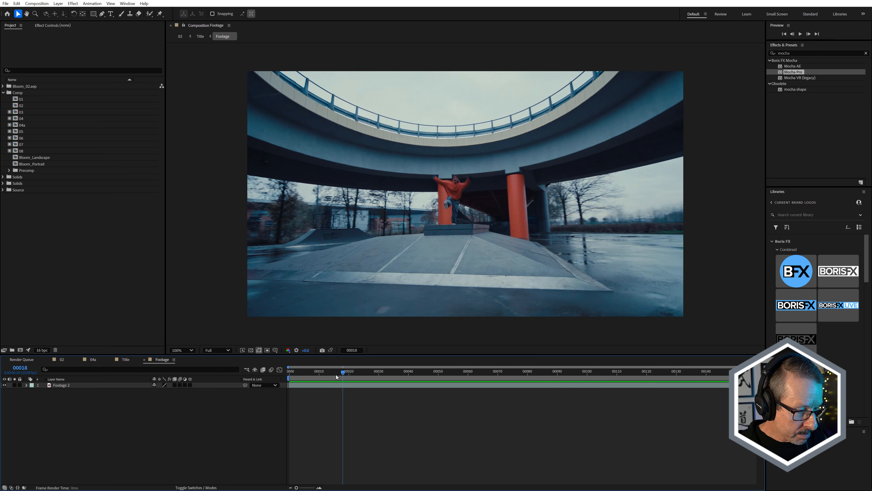
click(144, 359)
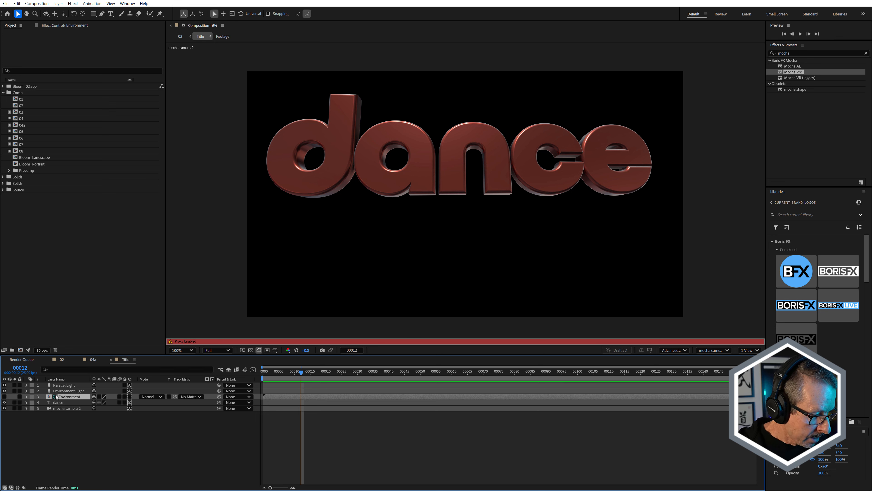
Turn off the Title precomp's proxy in the Precomp folder and hide the Parallel Light, leaving the Environment Light on.
click(9, 170)
click(16, 209)
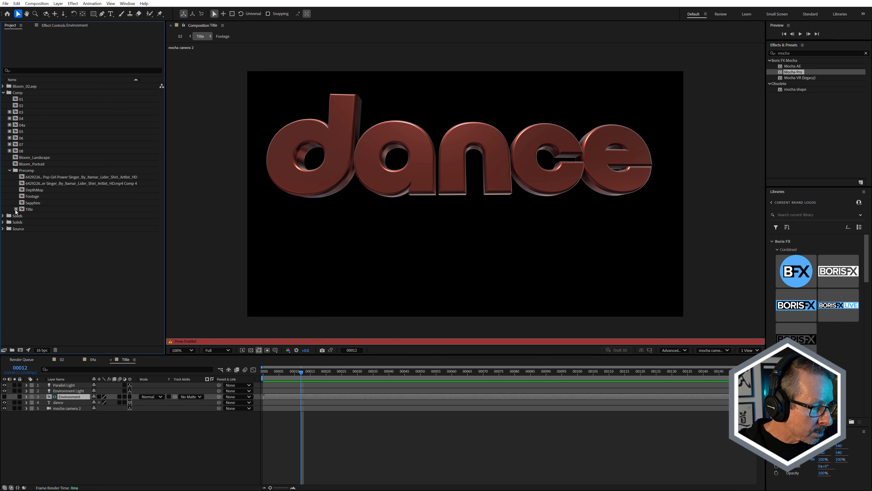
click(4, 391)
click(4, 384)
click(65, 391)
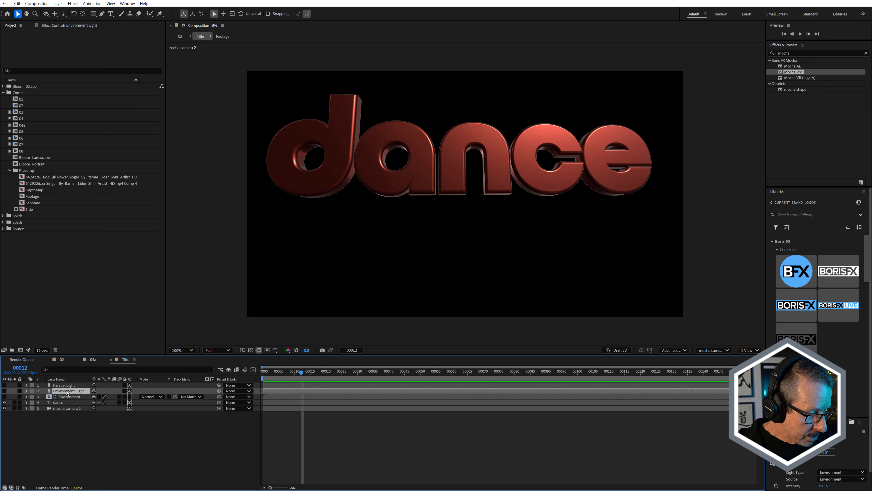
click(4, 391)
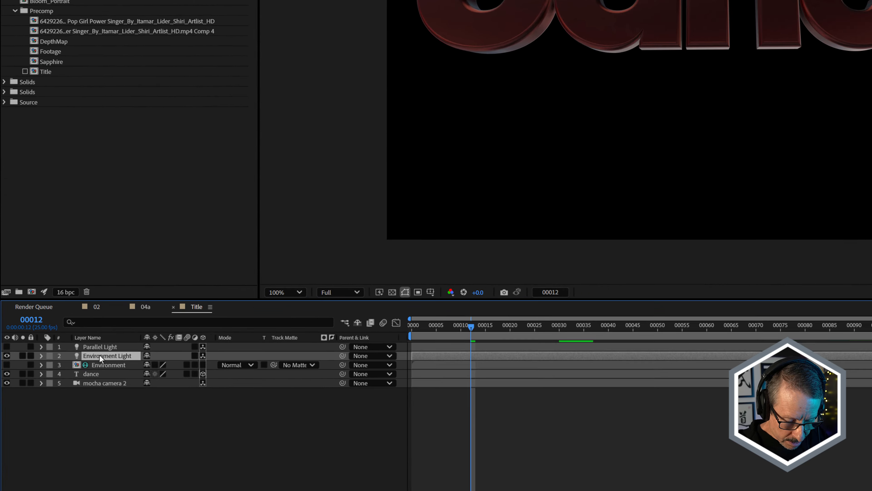
Check the Environment Light's light options and examine its reflections on the dance text close up.
key(a)
key(a)
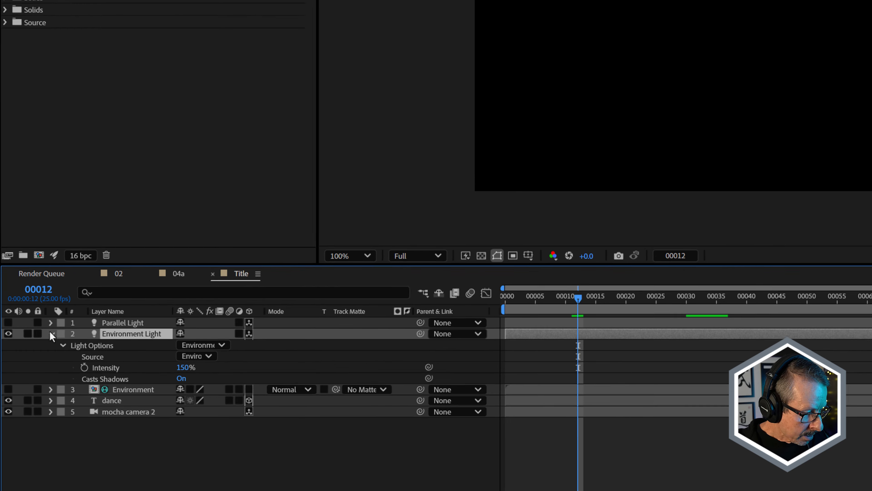
click(51, 333)
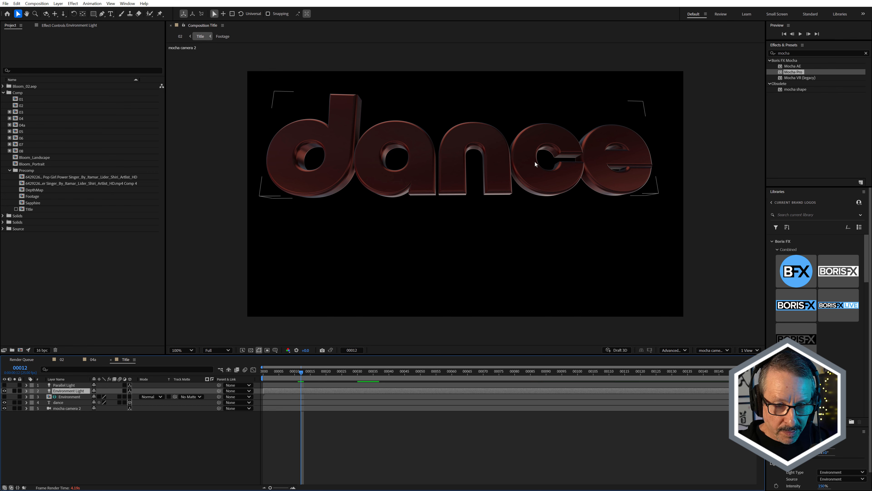
scroll(587, 137, up, 2)
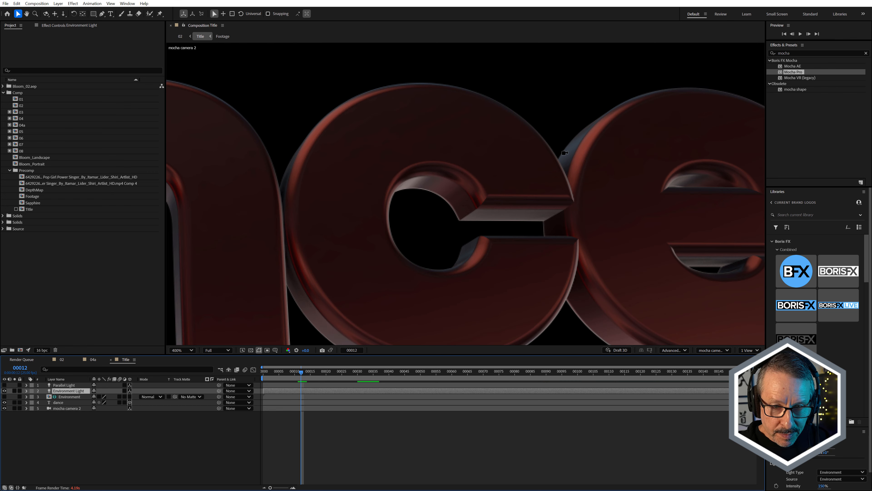
scroll(502, 192, down, 1)
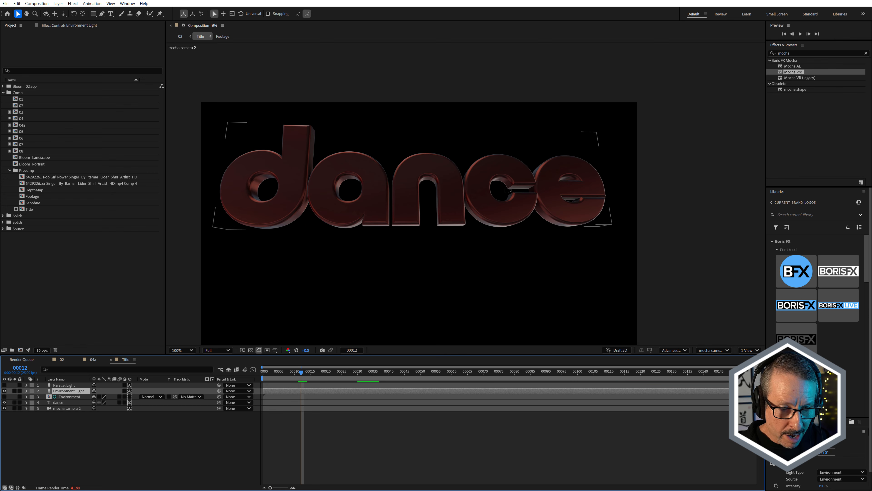
scroll(515, 180, up, 1)
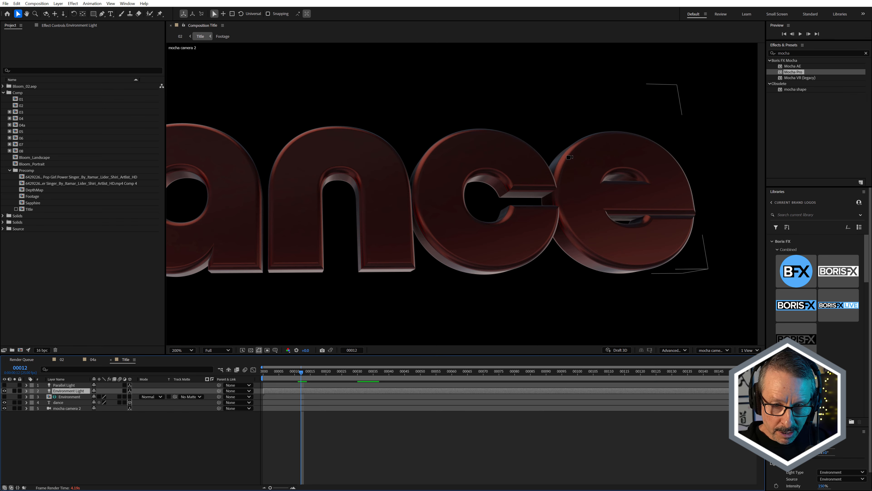
scroll(570, 157, down, 1)
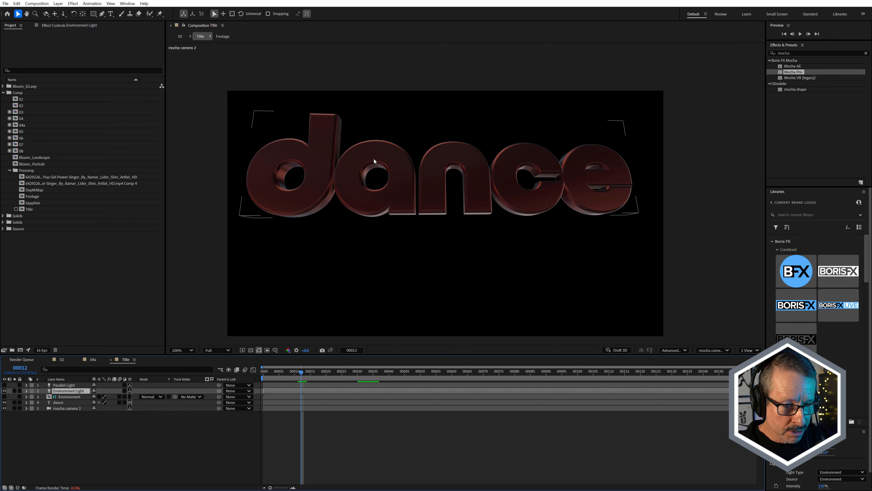
Make the Parallel Light visible again and compare the Environment layer's source footage with the highlights on the dance text.
click(64, 385)
click(4, 385)
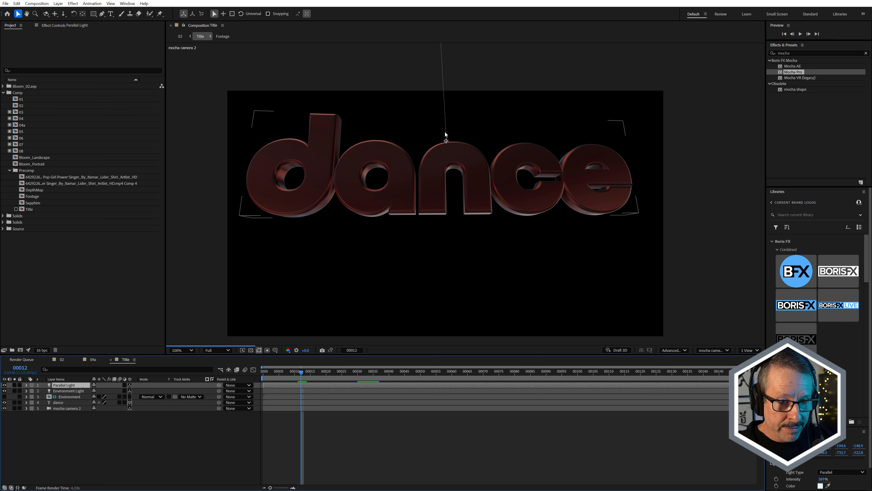
double_click(70, 397)
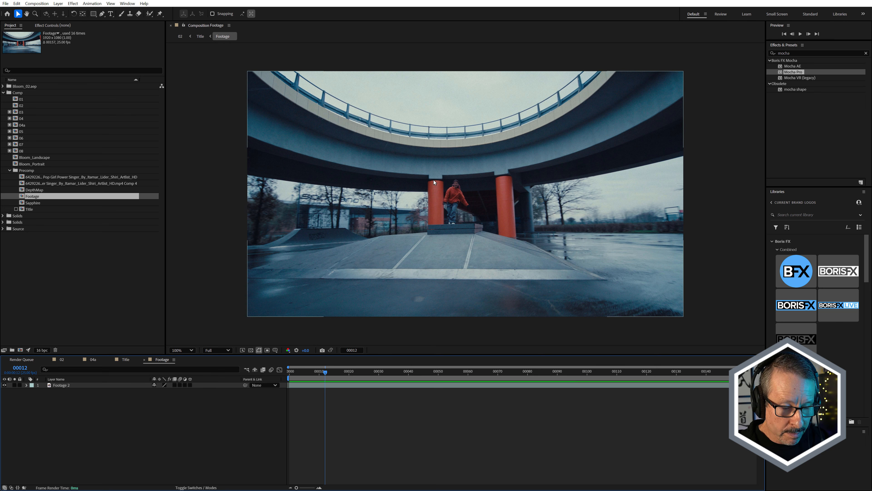
click(143, 359)
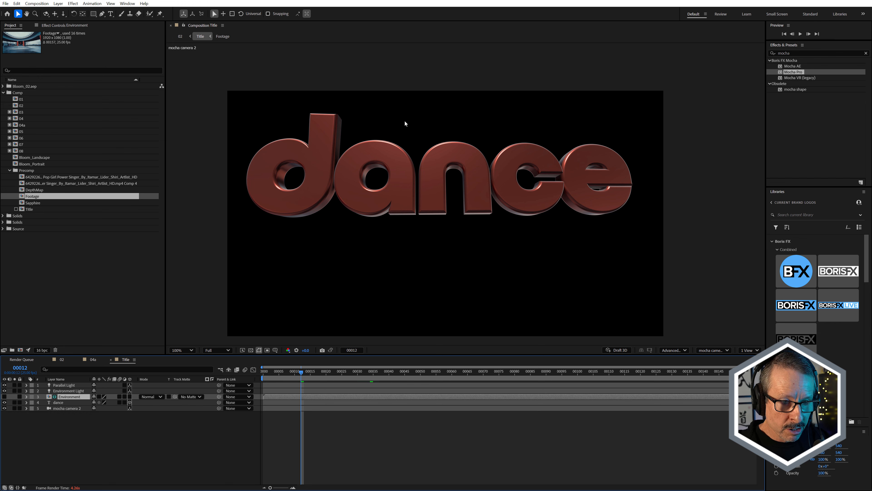
scroll(394, 141, up, 1)
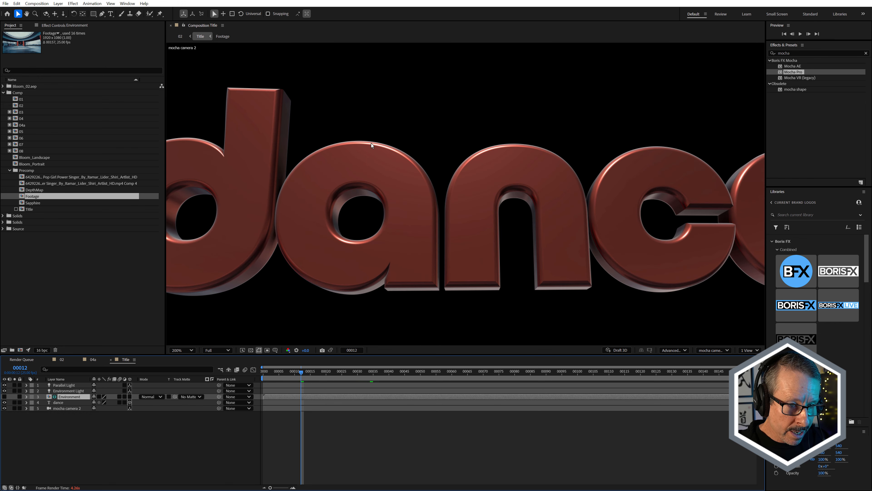
scroll(453, 138, down, 1)
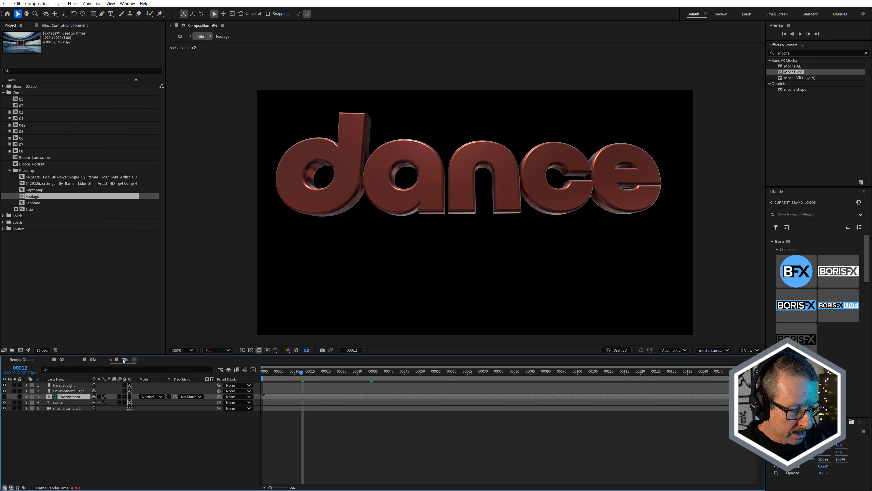
Compare the title in comps 04a and 02, close comp 04a, and return to the Title comp.
click(93, 359)
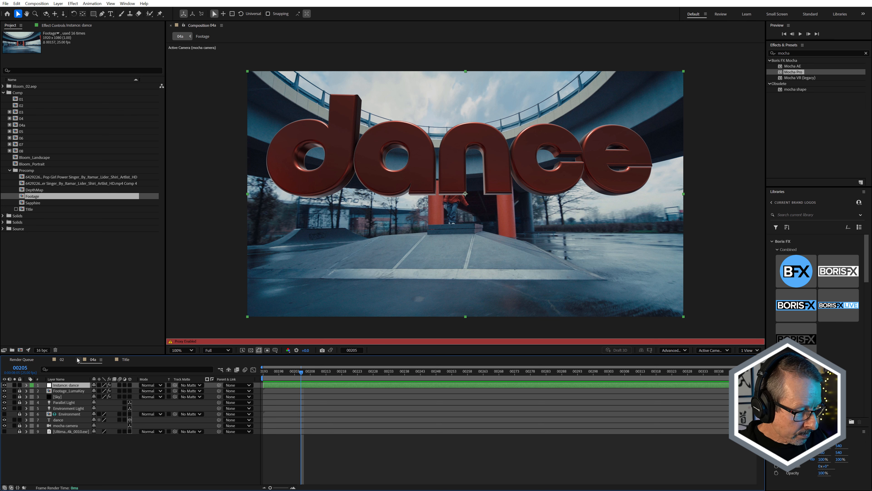
click(62, 359)
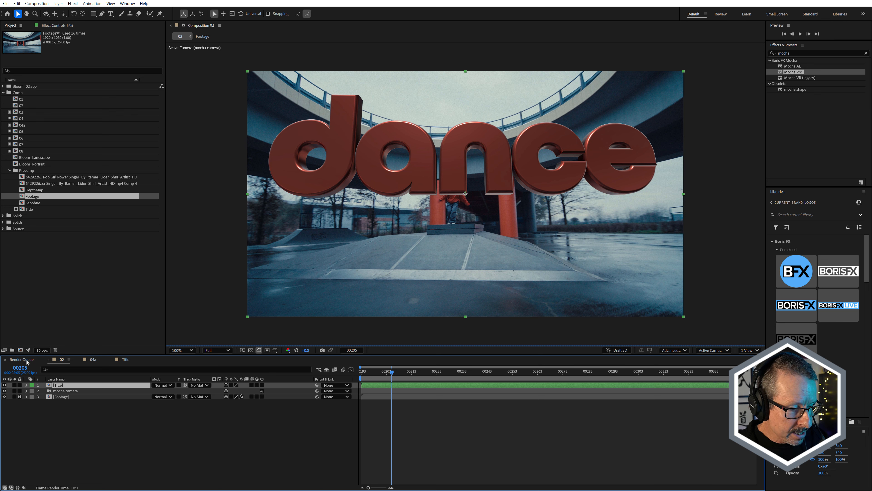
click(79, 359)
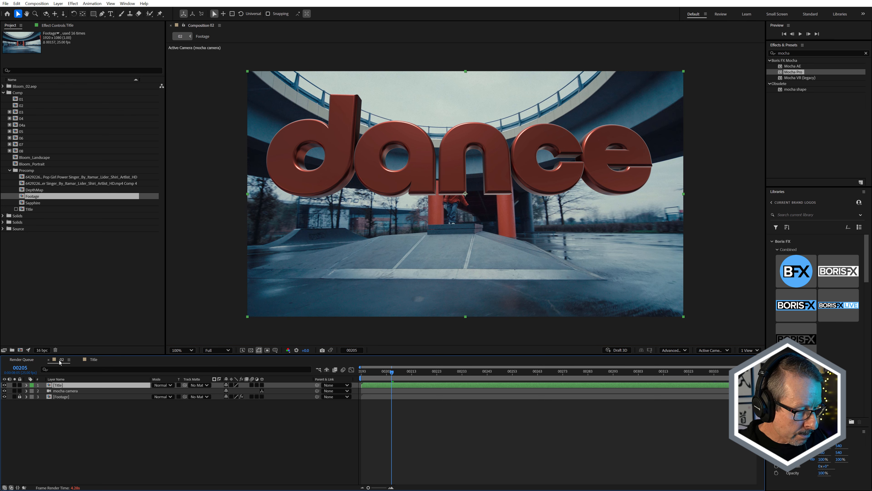
click(93, 359)
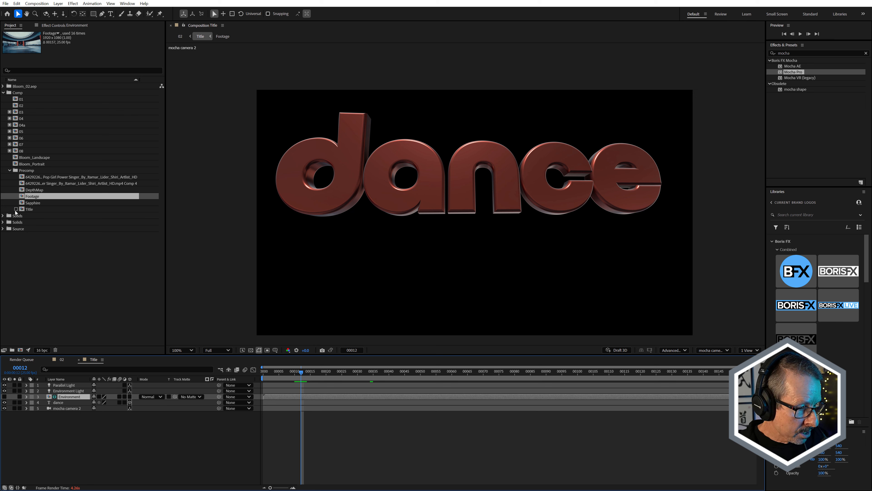
Turn the Title precomp's proxy back on in the Precomp folder and scrub through the Title comp's animation.
drag(316, 374, 339, 389)
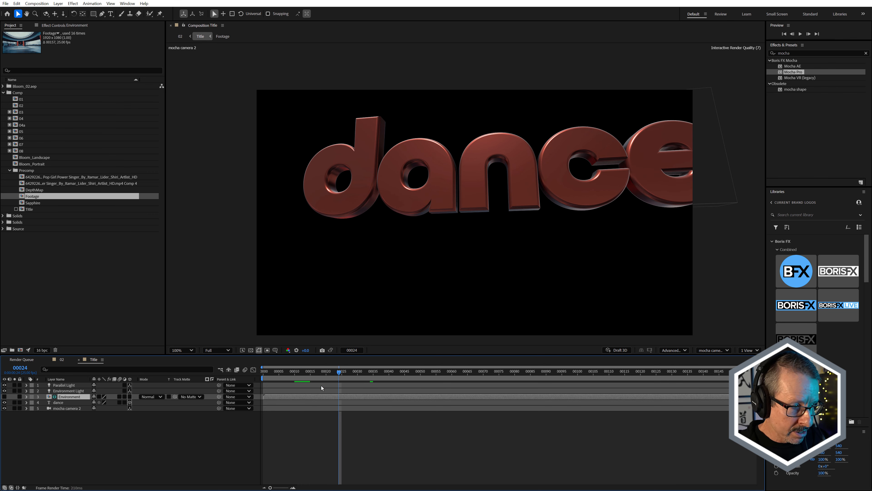
click(16, 209)
drag(308, 371, 471, 363)
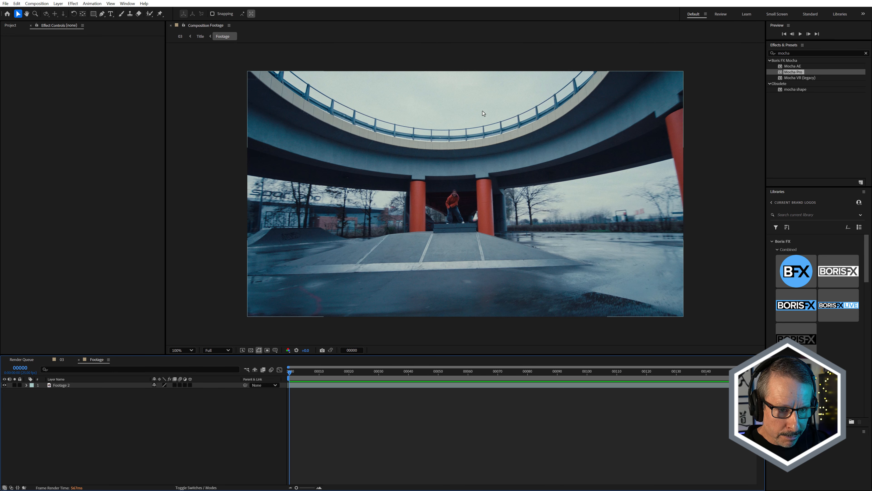
Switch to comp 03 and solo the Ultimate_Skies_4k_0010.exr layer to view the sky image alone.
click(62, 359)
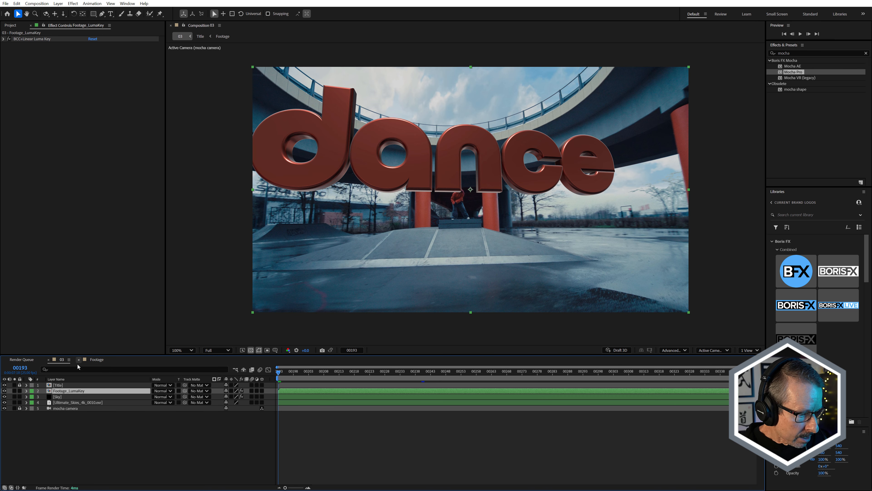
click(14, 402)
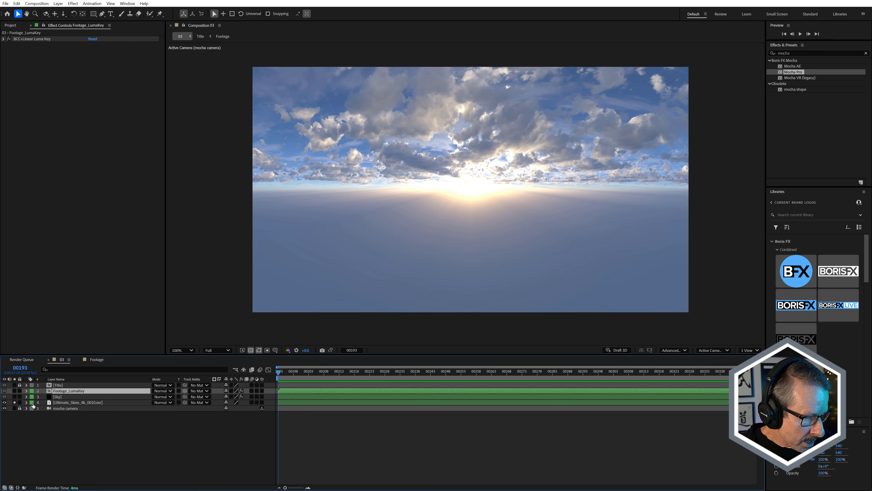
click(56, 402)
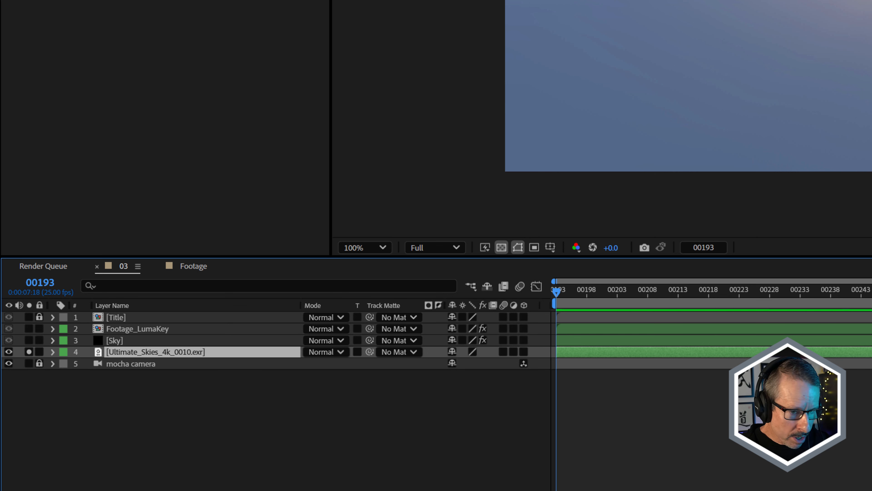
Solo the Sky layer and examine which layer its CC Environment effect uses as the environment.
click(121, 341)
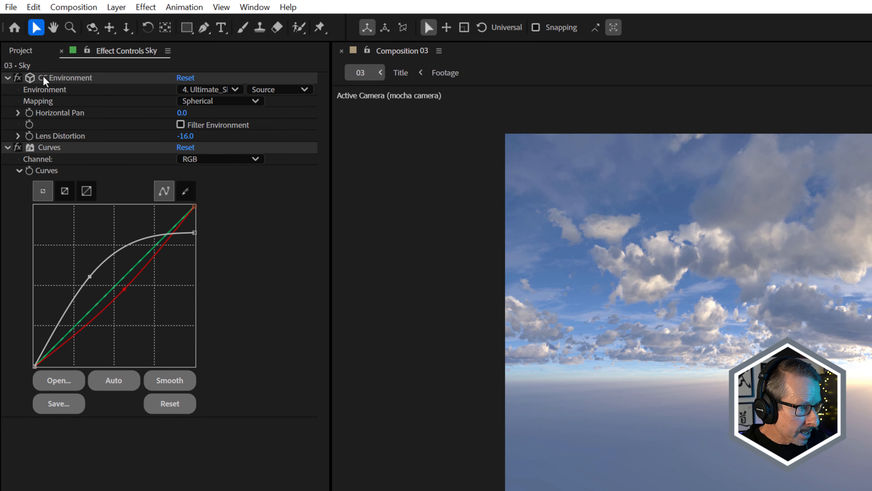
click(10, 490)
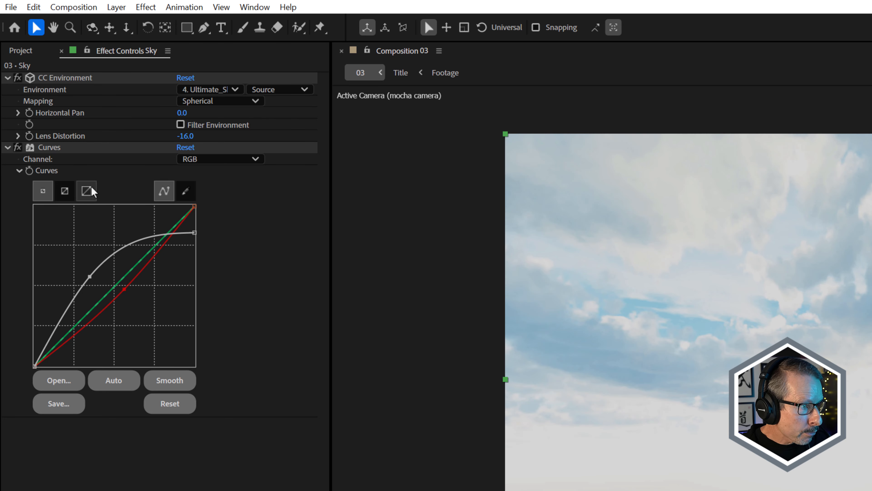
click(213, 90)
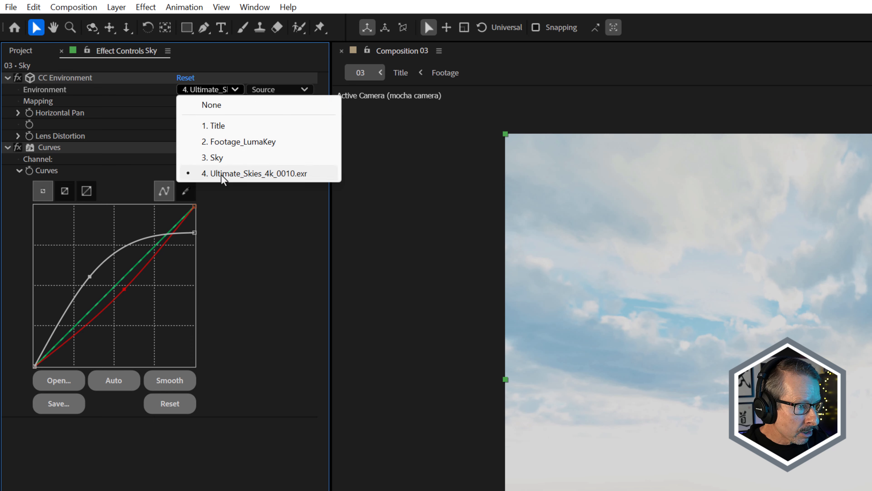
click(62, 424)
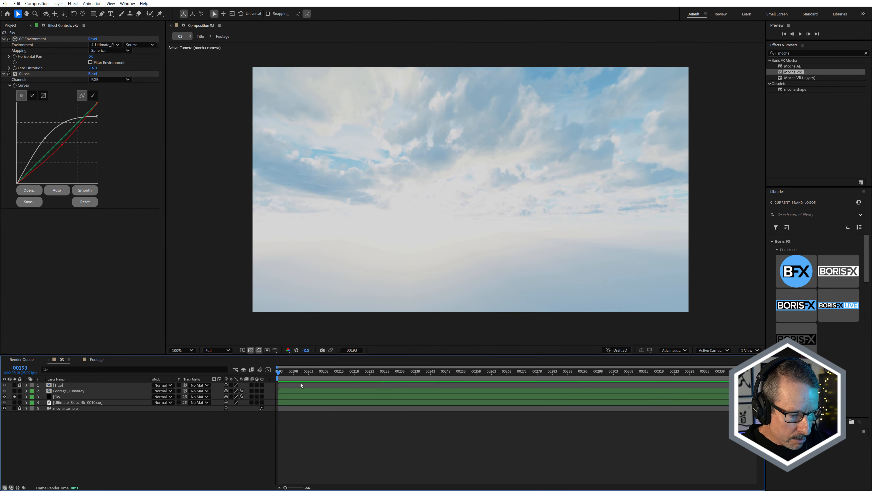
drag(287, 372, 215, 317)
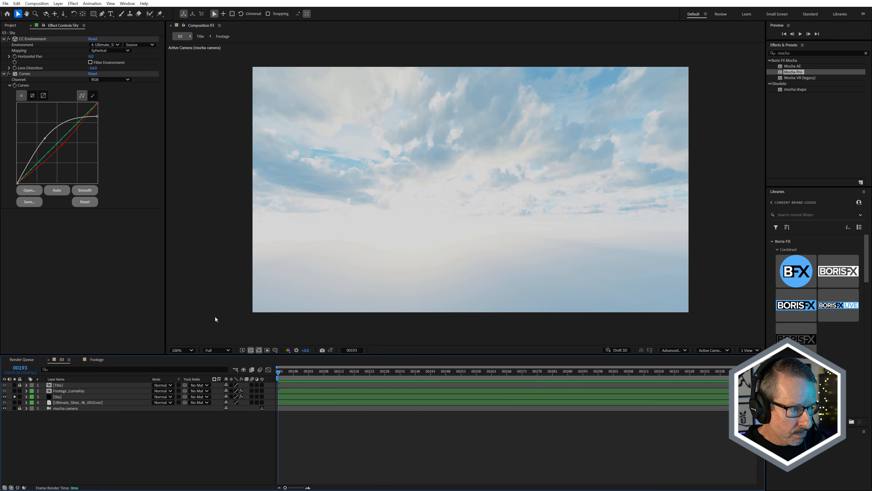
Compare the Sky layer with its Curves effect off and on, alone and with Footage_LumaKey soloed over it.
click(24, 73)
click(9, 73)
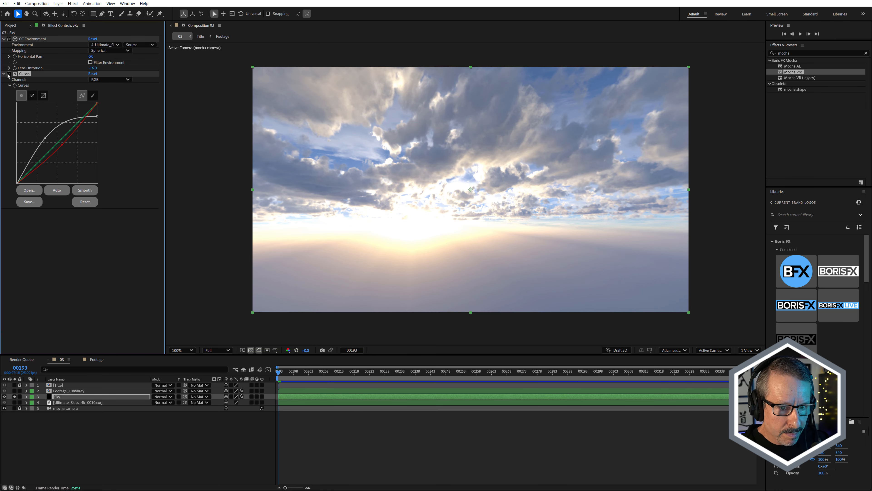
click(8, 74)
click(9, 74)
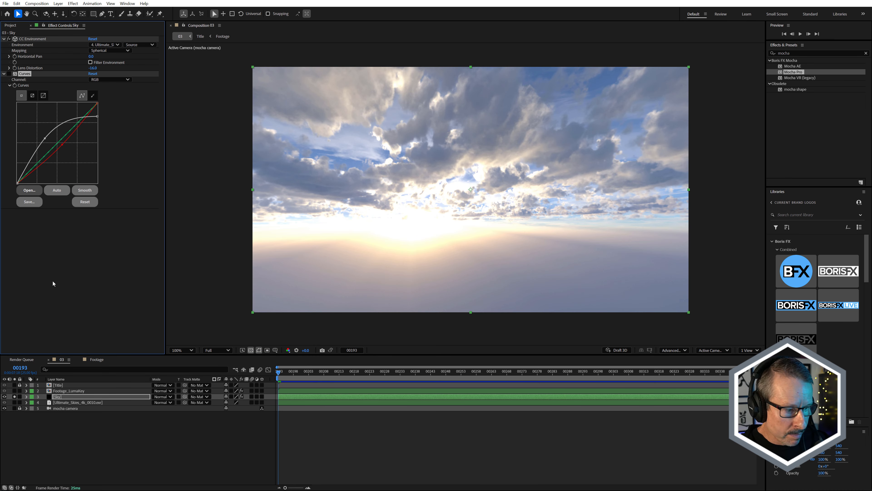
click(14, 391)
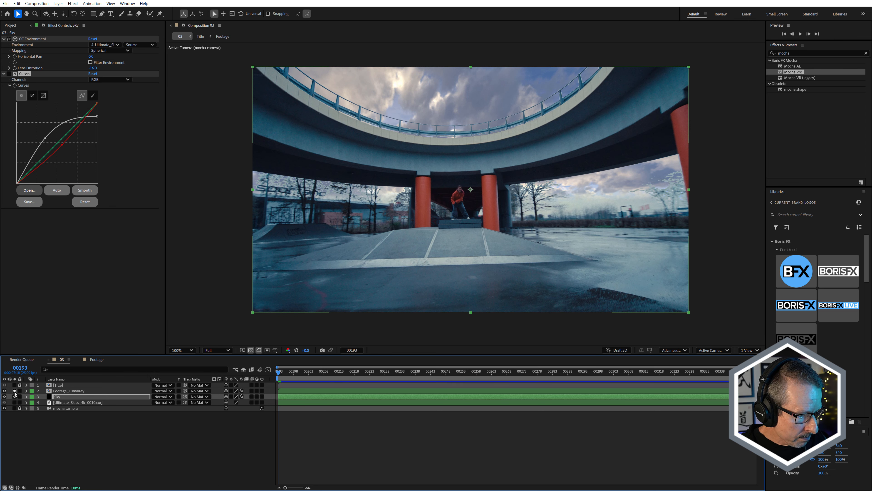
click(14, 396)
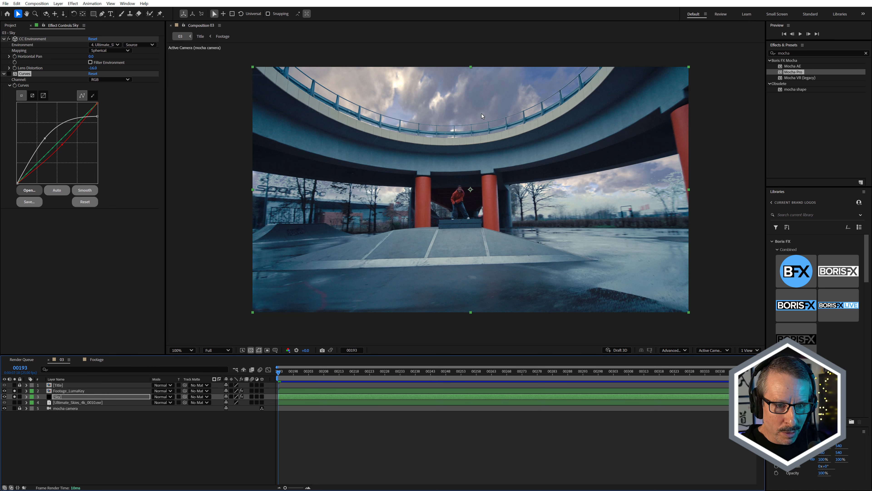
click(8, 74)
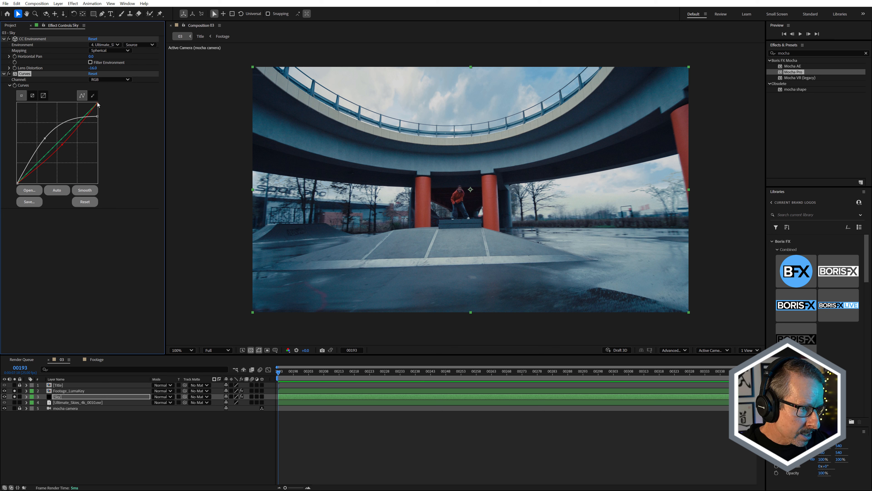
Lower the white end point of the Sky's RGB curve slightly and inspect the blend around the trees.
mouse_move(98, 116)
mouse_down()
mouse_move(98, 109)
mouse_move(108, 117)
mouse_up()
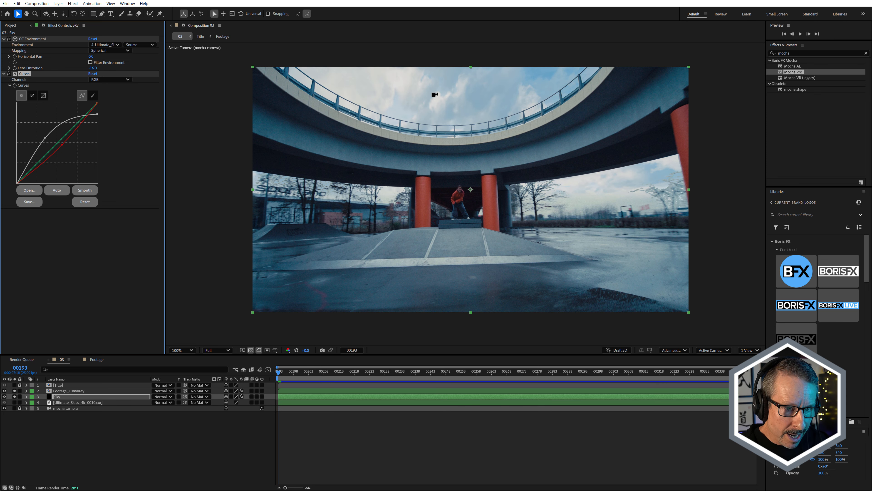
scroll(436, 91, up, 4)
mouse_move(98, 114)
mouse_down()
mouse_move(103, 100)
mouse_move(110, 121)
mouse_up()
scroll(395, 145, down, 4)
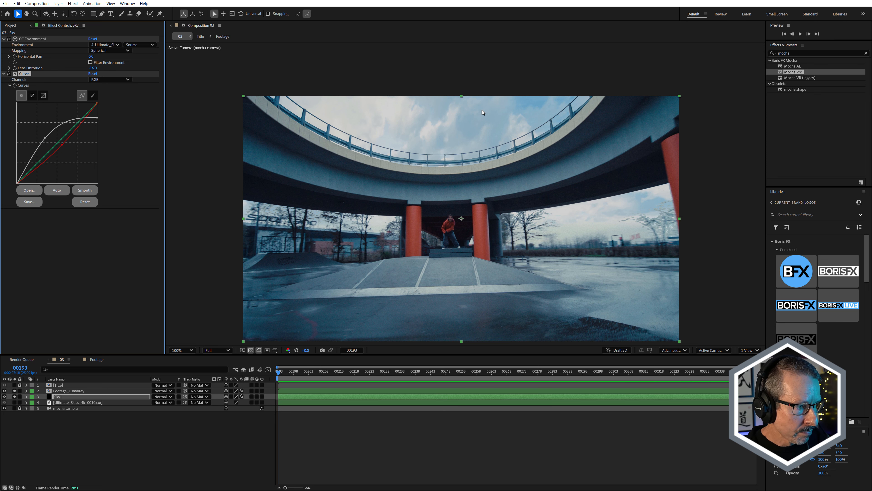
scroll(646, 220, up, 4)
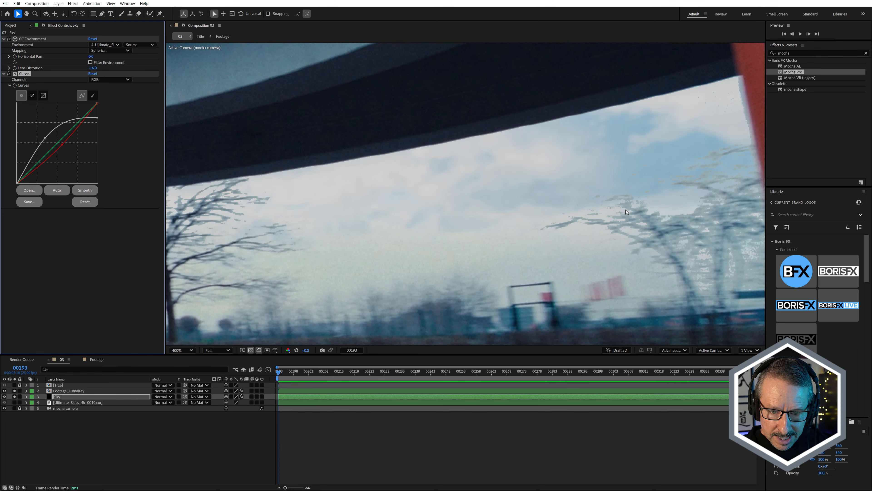
scroll(527, 209, down, 2)
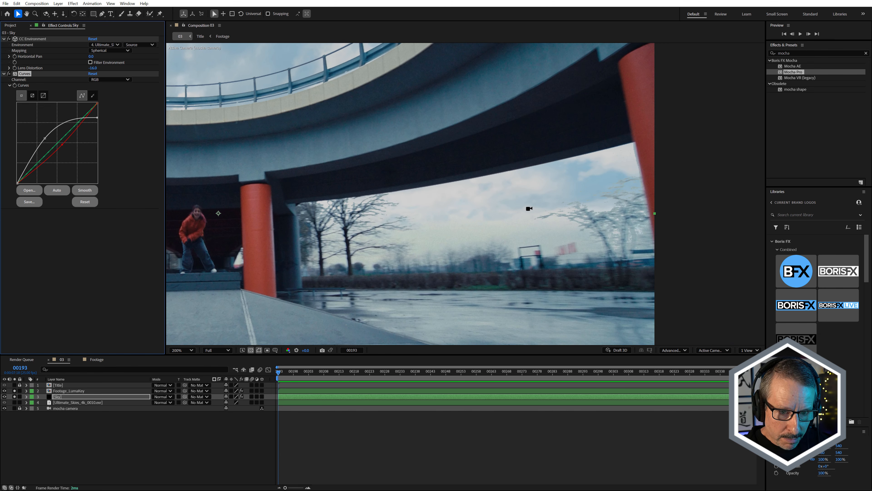
Isolate the Footage_LumaKey layer, expand its BCC+Linear Luma Key settings and compare the footage with the key off and on.
click(58, 390)
click(15, 396)
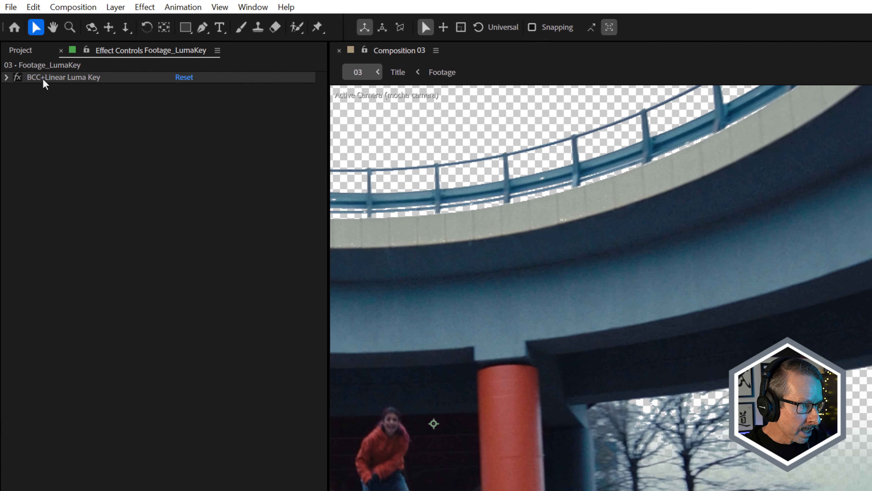
click(5, 78)
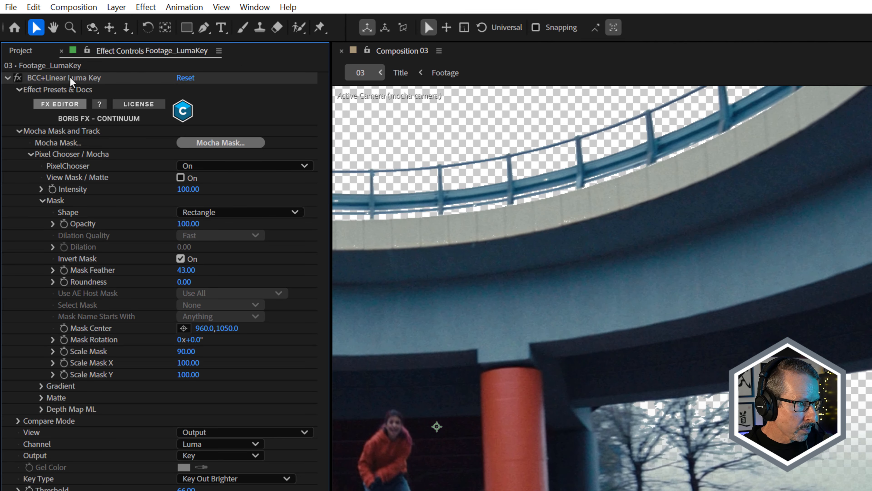
click(68, 80)
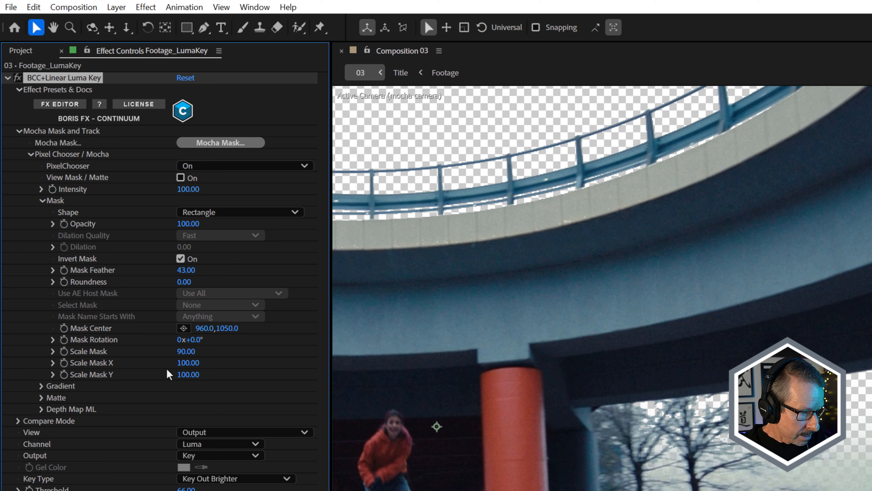
click(17, 78)
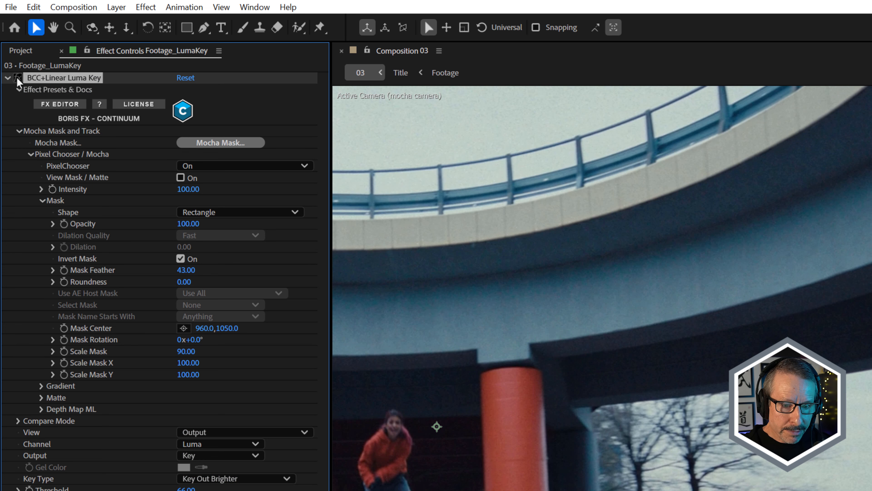
click(18, 78)
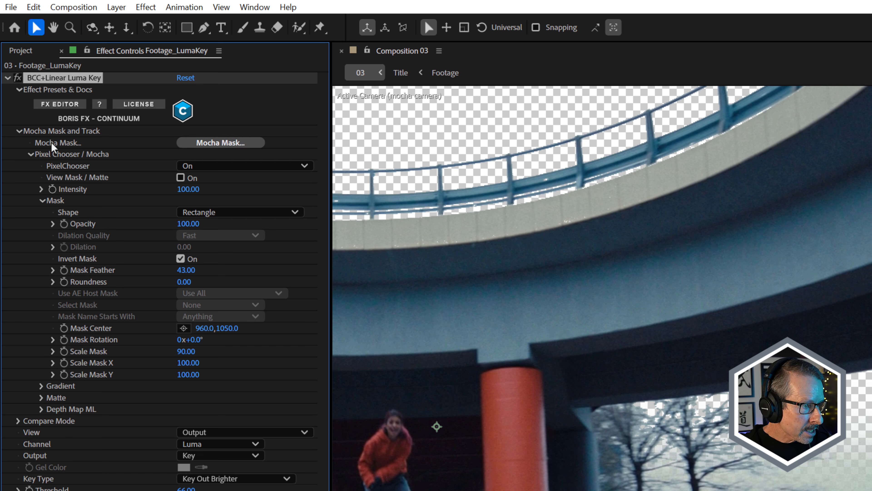
Set the luma key's mask shape to Off to check the unmasked key, and restore it to Rectangle.
click(227, 212)
click(227, 227)
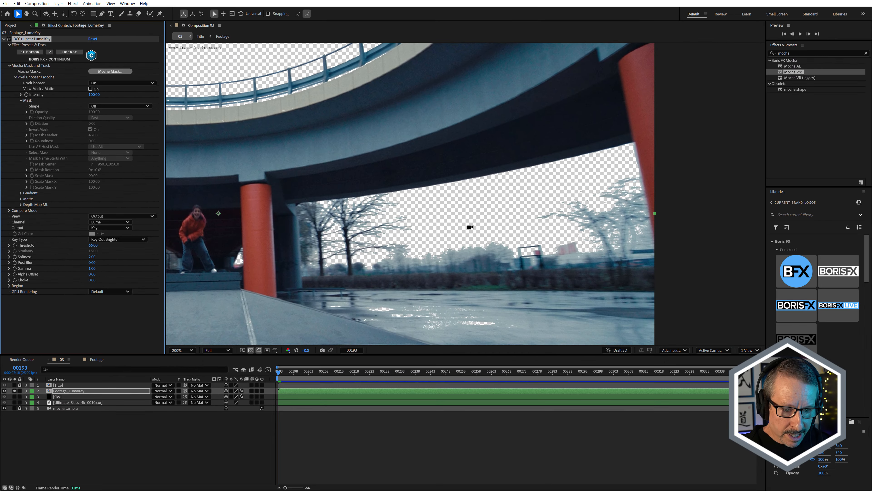
scroll(470, 227, down, 2)
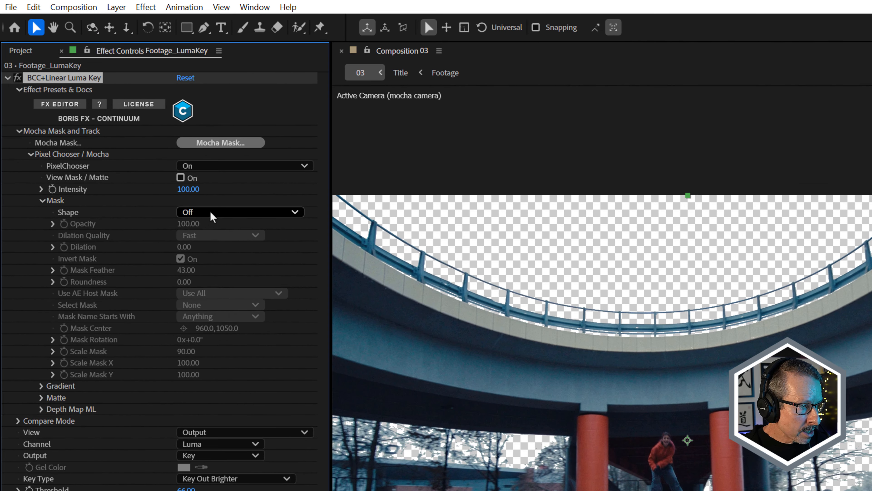
click(187, 190)
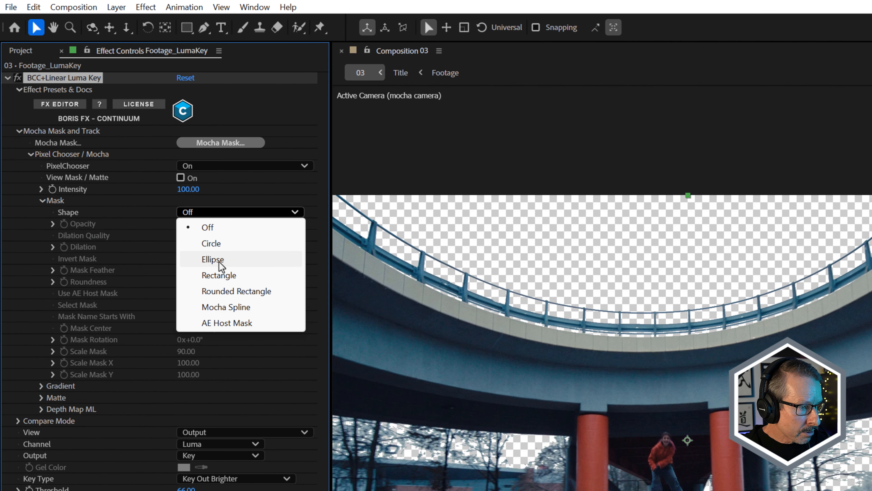
click(225, 277)
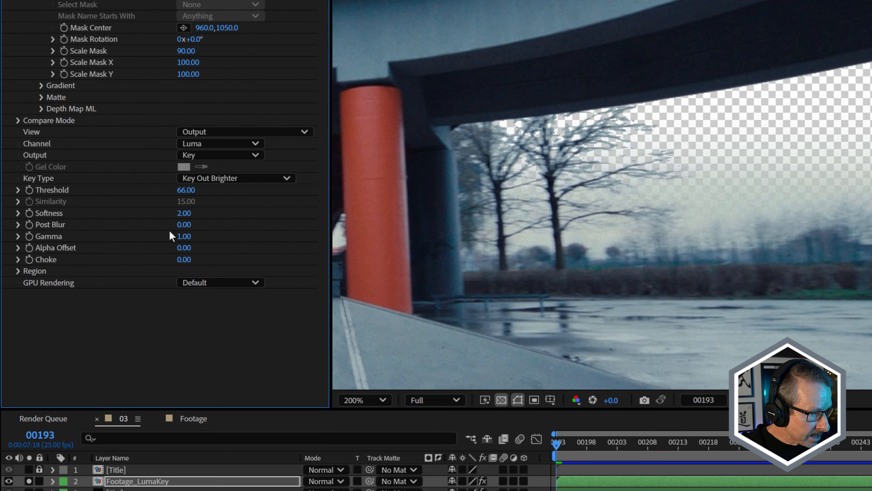
Compare the trees along the horizon with and without the luma key's mask over the replaced sky.
drag(184, 225, 188, 226)
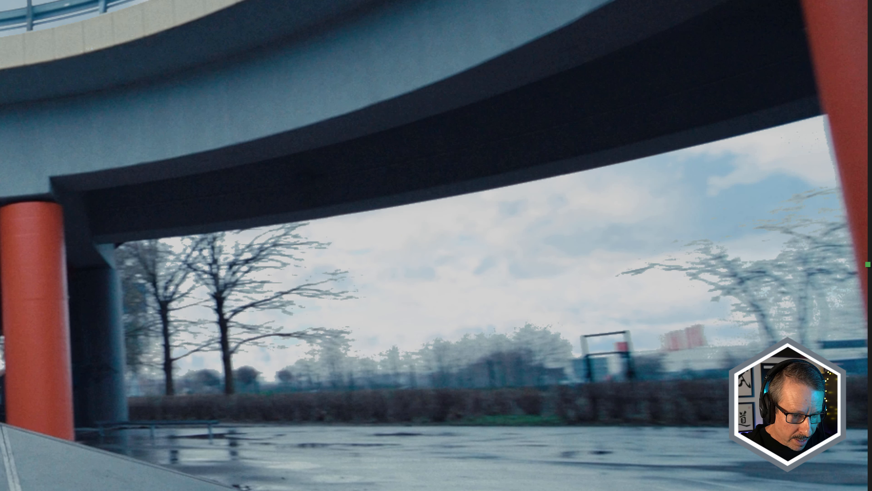
scroll(412, 384, up, 1)
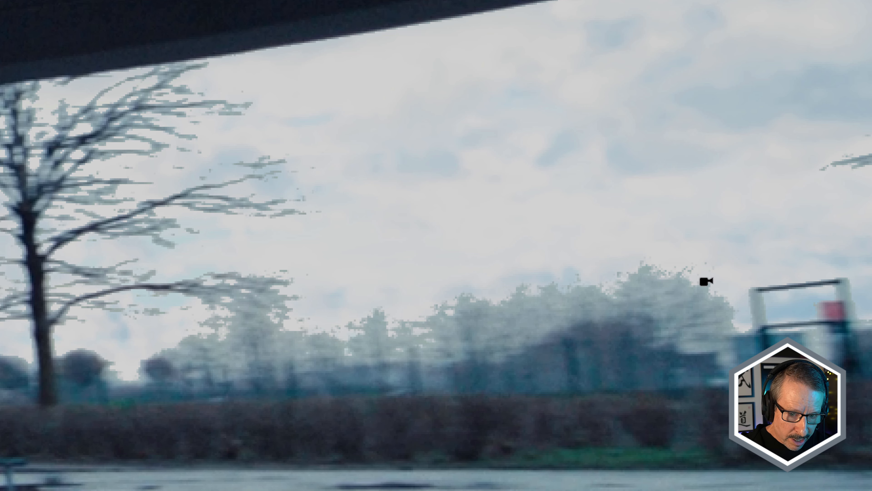
key(ctrl+d)
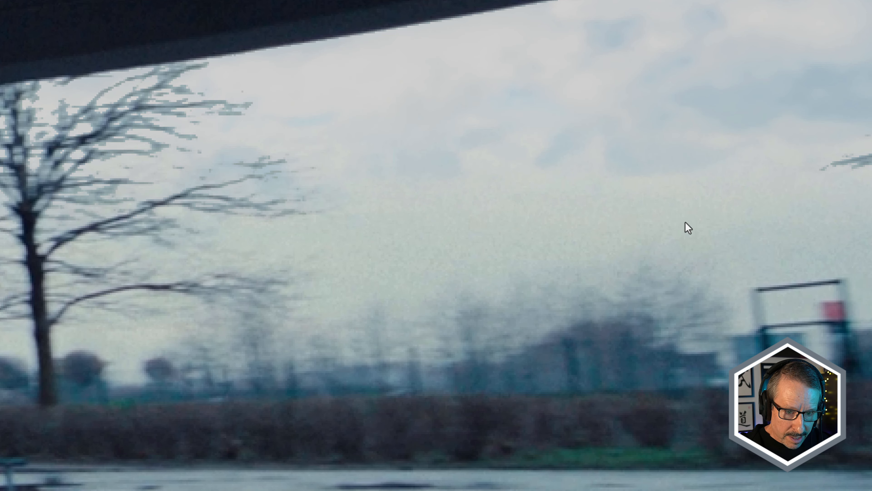
scroll(688, 228, down, 1)
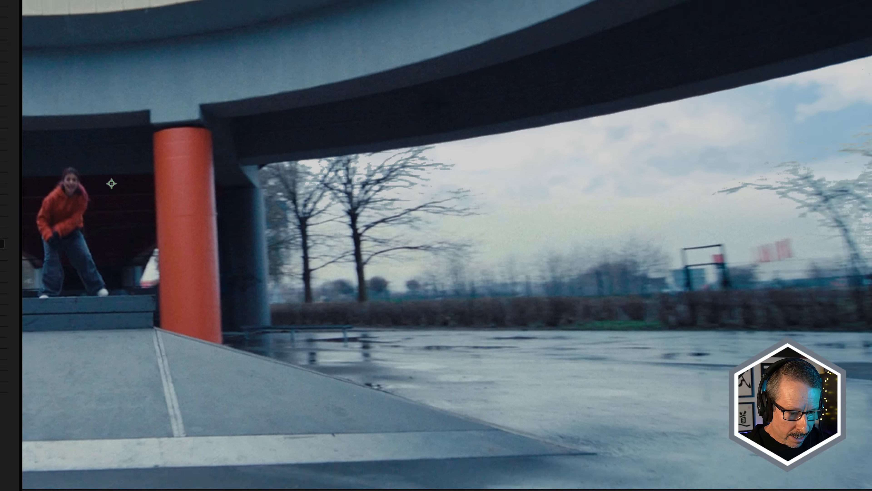
drag(280, 375, 358, 375)
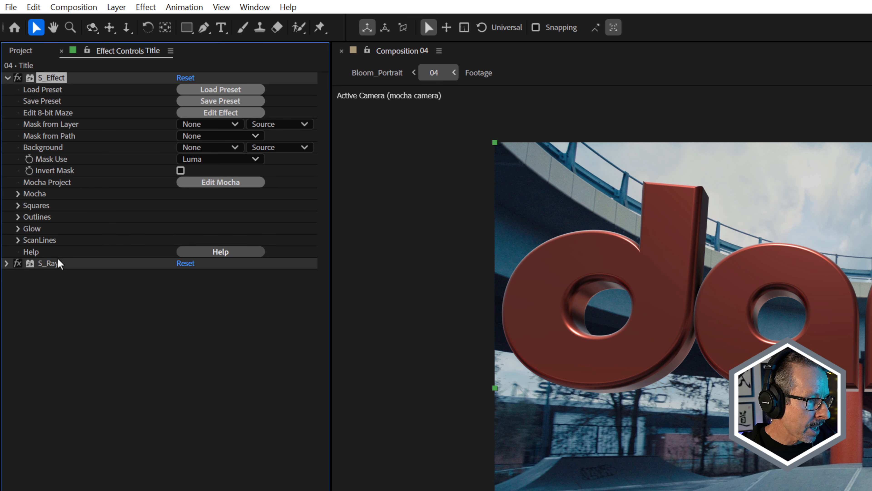
In comp 04, examine the Title layer's S_Effect and S_Rays effects and preview the 8-bit Maze preset in the preset browser.
click(58, 263)
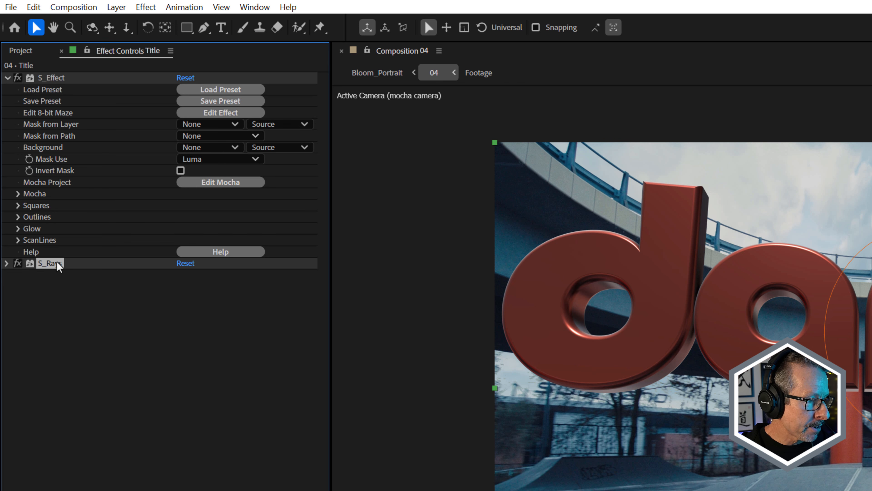
click(221, 90)
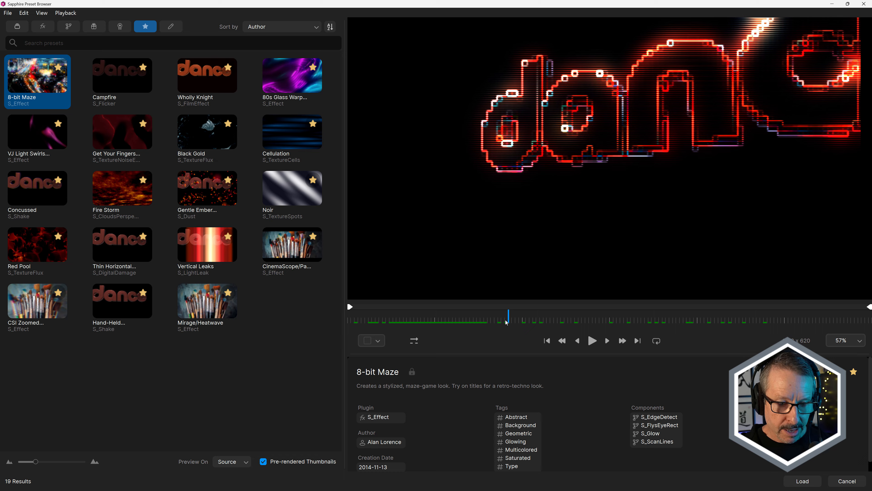
drag(508, 324, 469, 327)
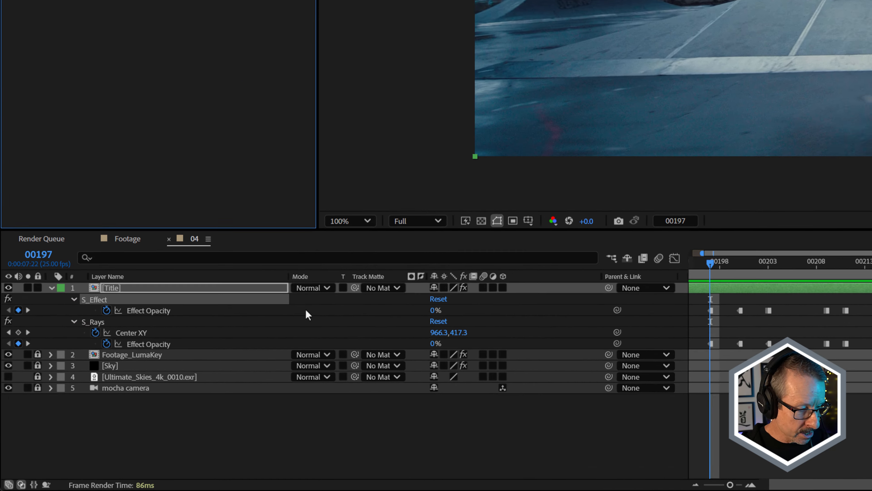
Examine the S_Effect Effect Opacity keyframes on the Title layer and compare the title at frames 00197 and 00200.
click(142, 310)
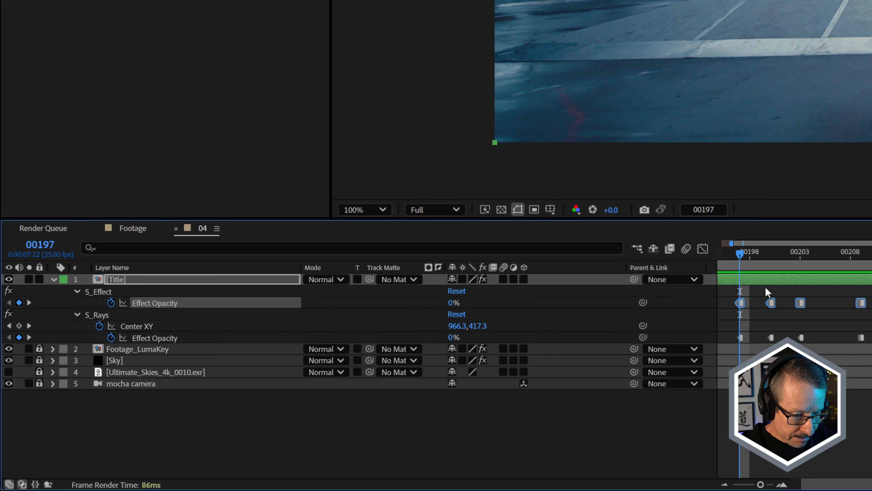
click(735, 295)
click(739, 303)
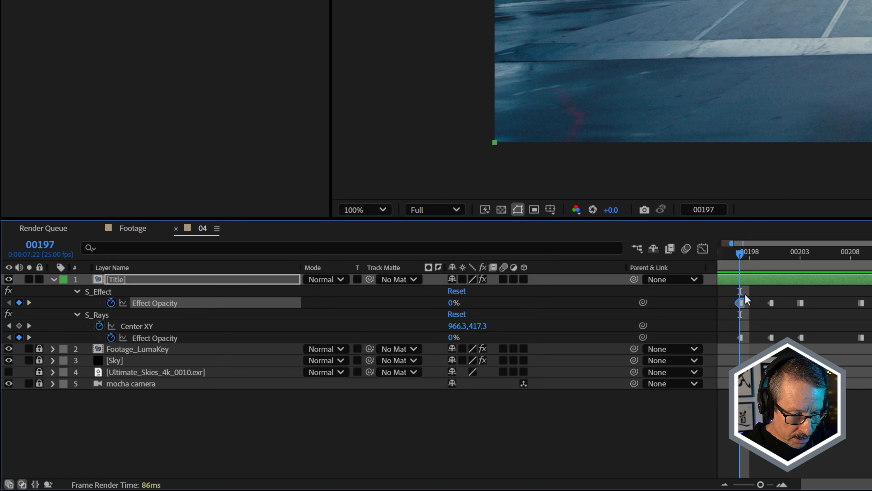
drag(745, 256, 765, 256)
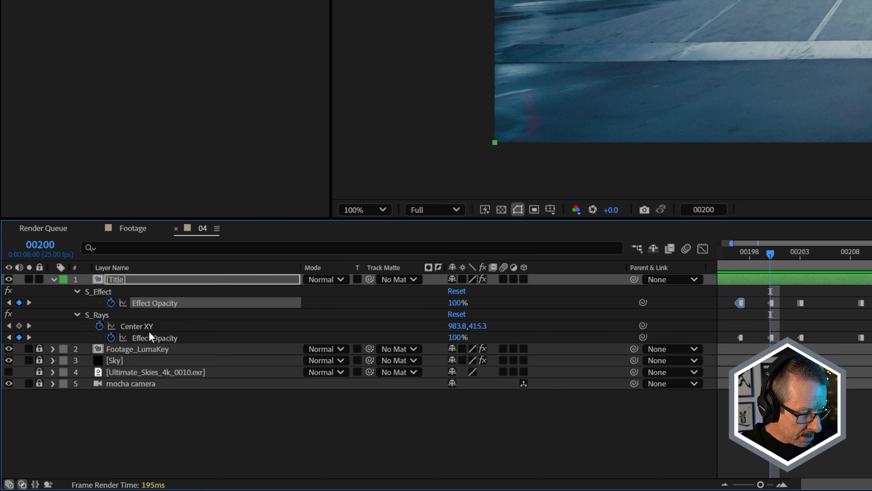
click(742, 257)
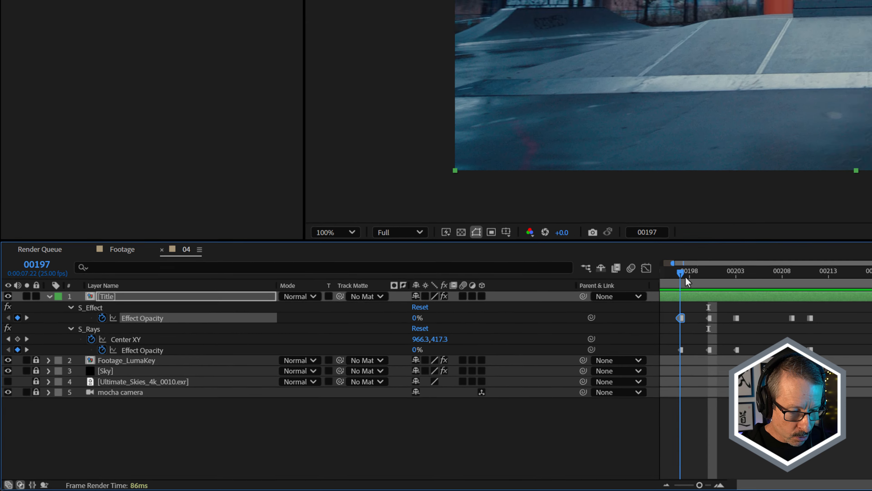
drag(742, 258, 771, 258)
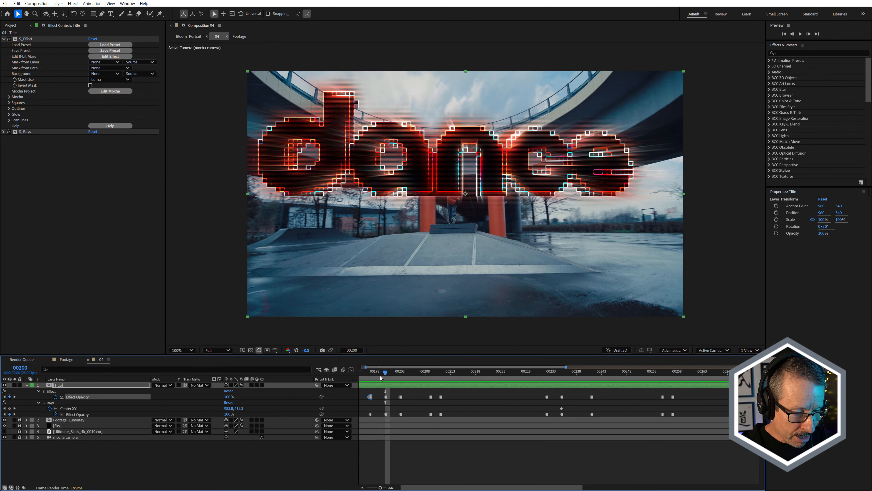
Select the first three Effect Opacity keyframes of both S_Effect and S_Rays to point out the matching flash timing.
click(395, 367)
drag(373, 376, 402, 402)
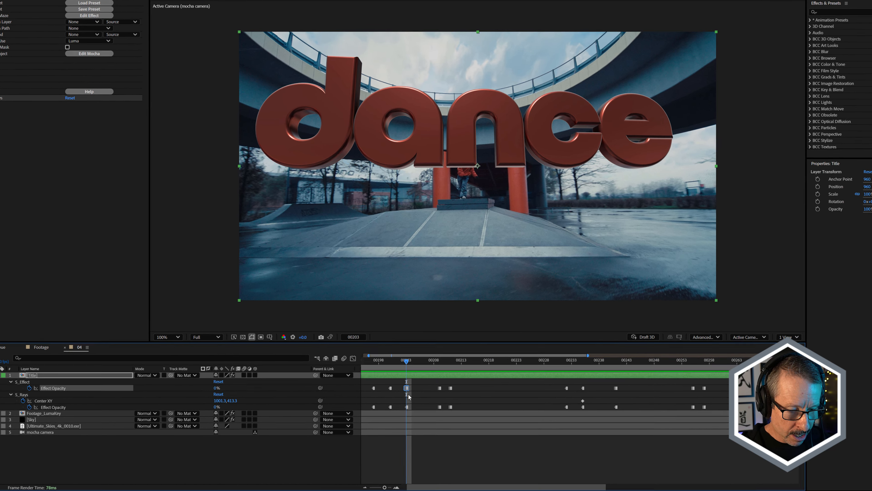
drag(407, 362, 379, 362)
drag(366, 383, 410, 411)
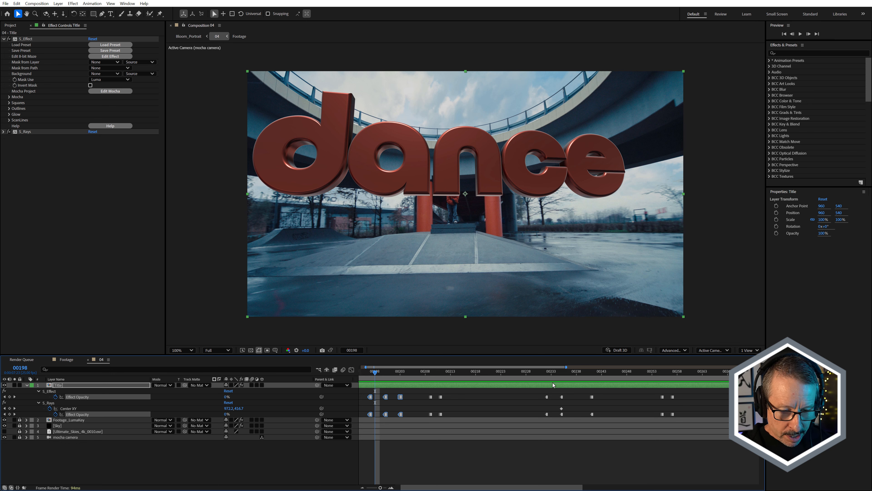
Step through the following Effect Opacity keyframes, including frames 00209 and 00235, to inspect each glowing outline flash on the title.
drag(392, 378, 431, 375)
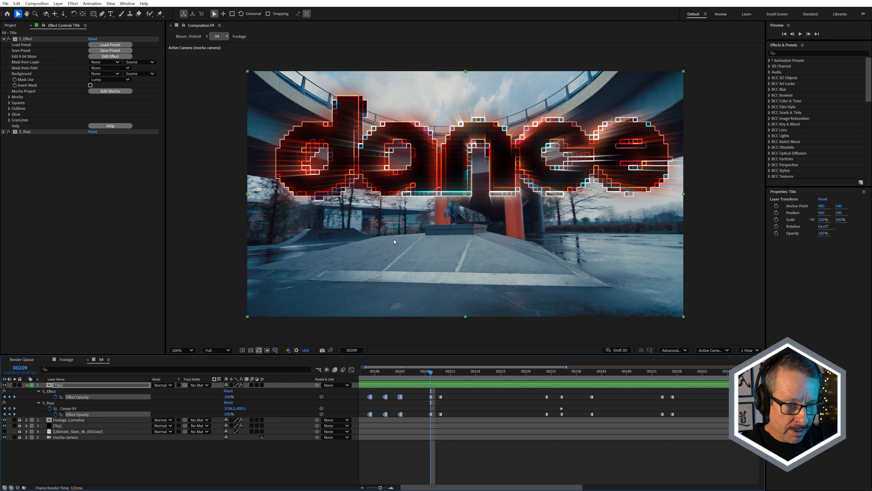
scroll(370, 161, up, 2)
scroll(375, 159, down, 2)
drag(453, 373, 563, 393)
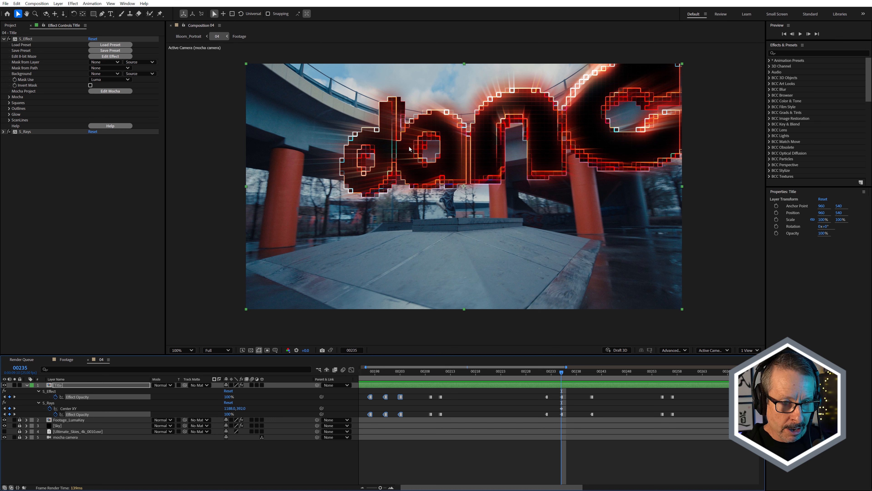
drag(562, 373, 663, 391)
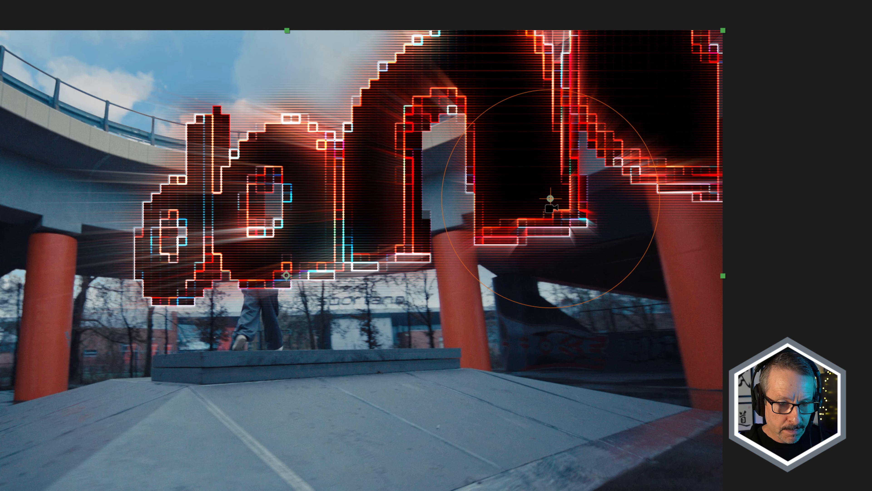
Play the title animation, try moving the S_Rays centre point onto the dancer, and undo that move.
scroll(551, 208, down, 2)
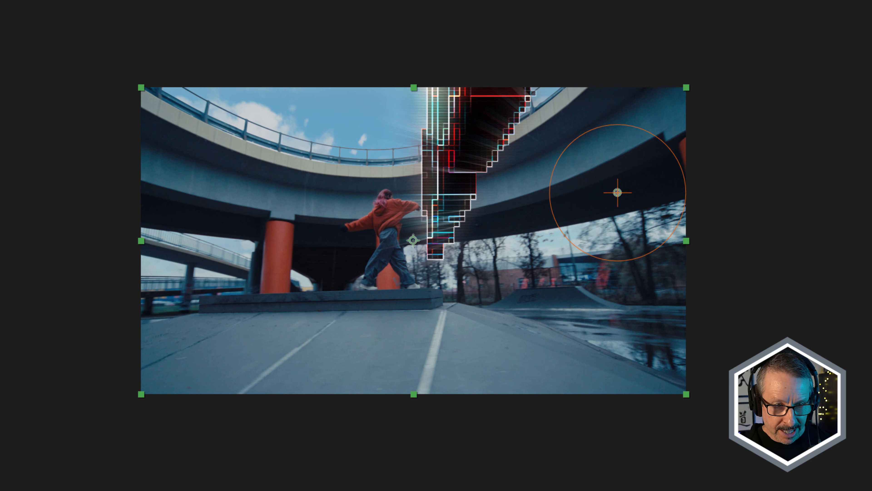
key(space)
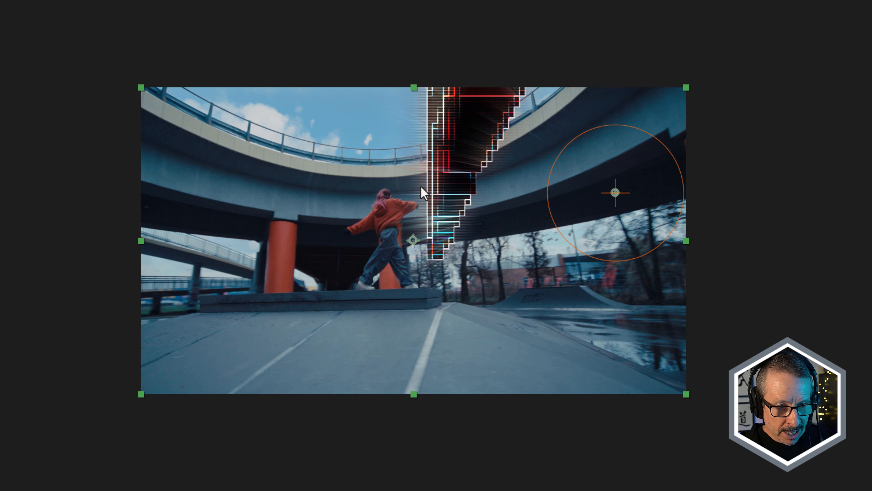
drag(615, 193, 409, 196)
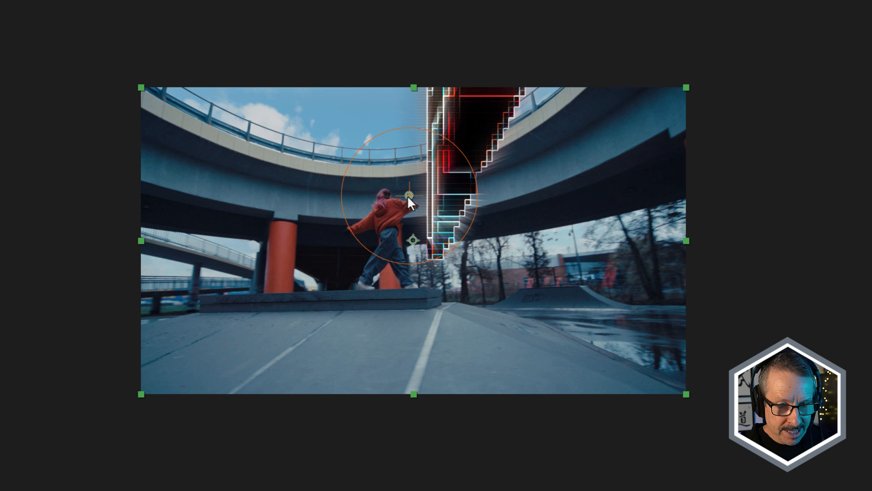
key(ctrl+z)
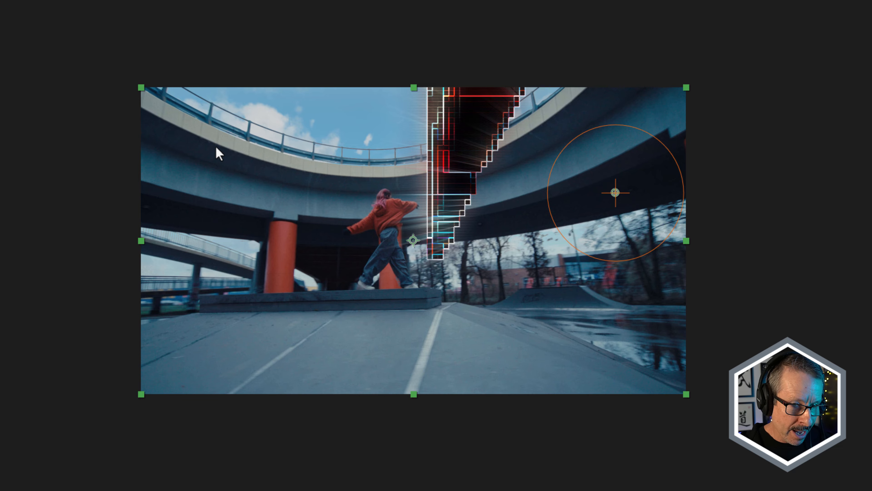
key(space)
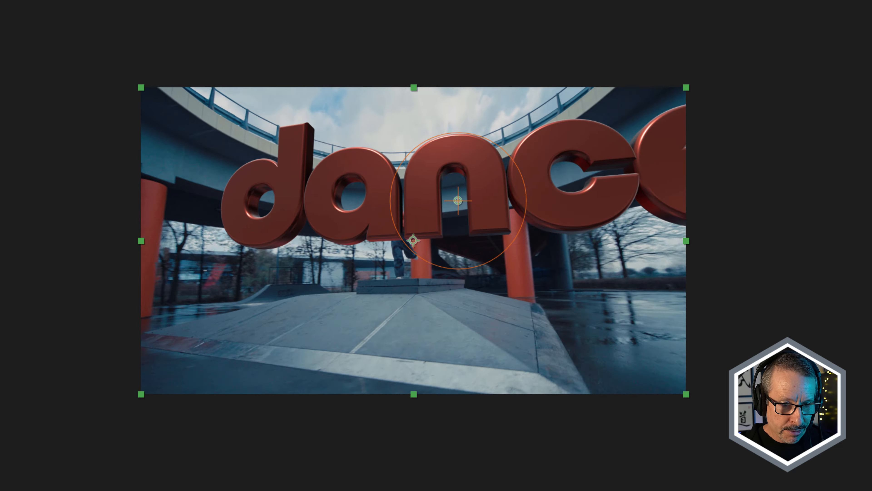
Open comp 05, reveal the effects on the Talent layer and turn off its BCC+Light Wrap effect.
double_click(22, 131)
key(Caps_Lock)
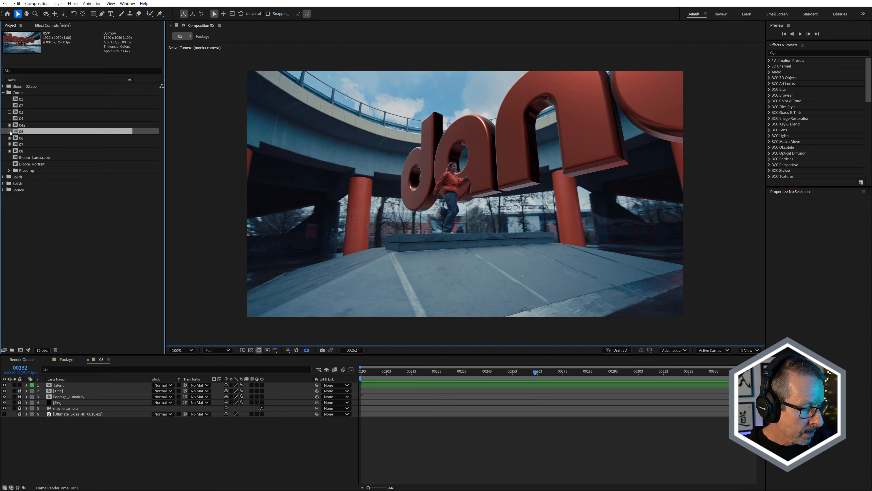
click(58, 385)
key(e)
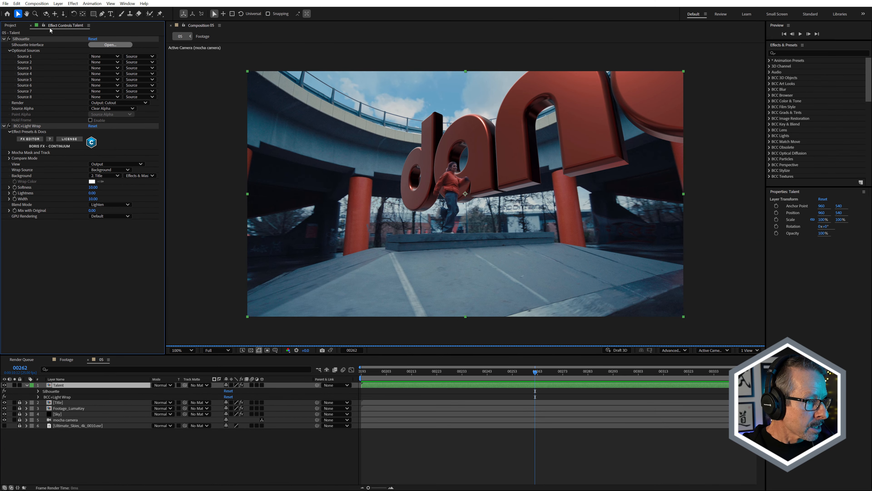
click(9, 126)
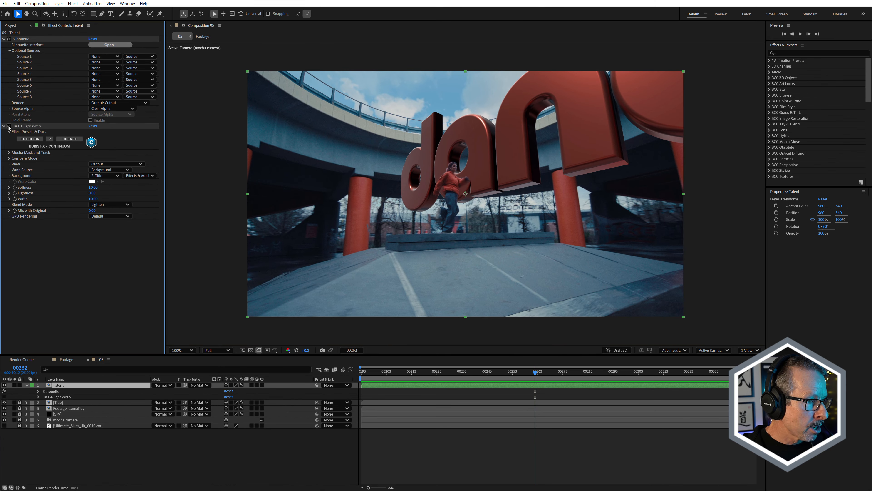
Open the Talent layer's Silhouette interface and examine the Mask ML node's points and dancer mask up to frame 305.
click(110, 45)
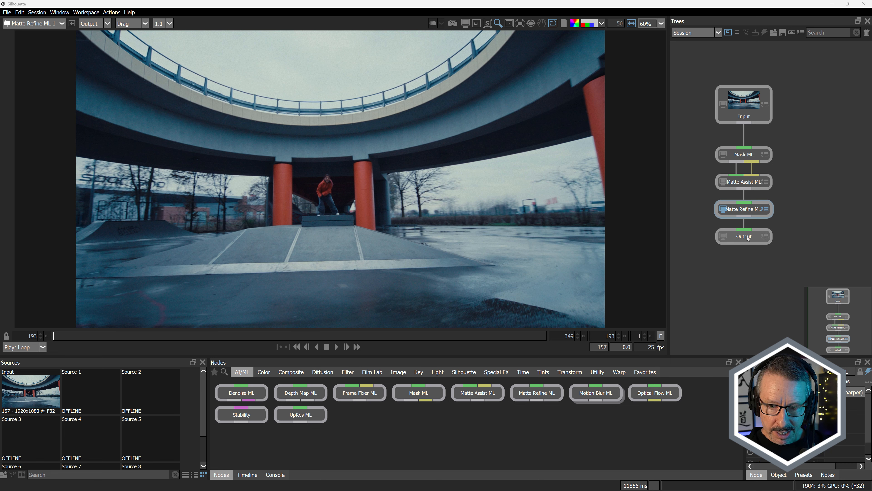
click(752, 158)
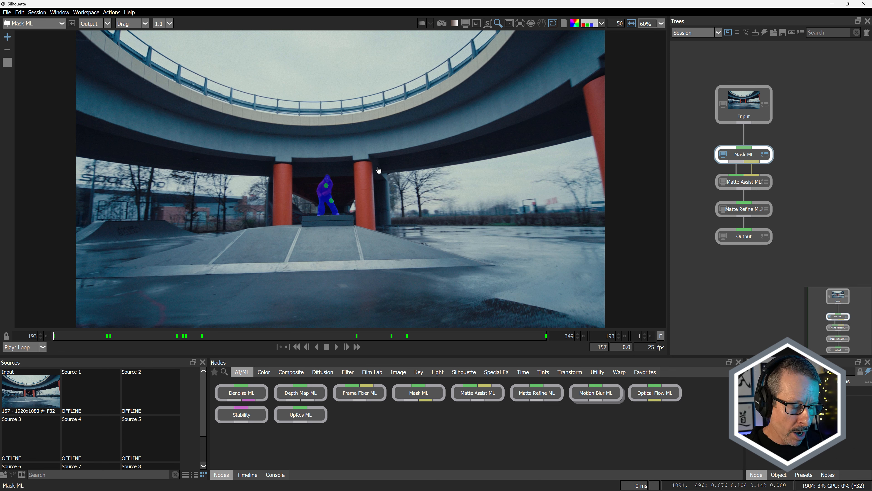
click(326, 186)
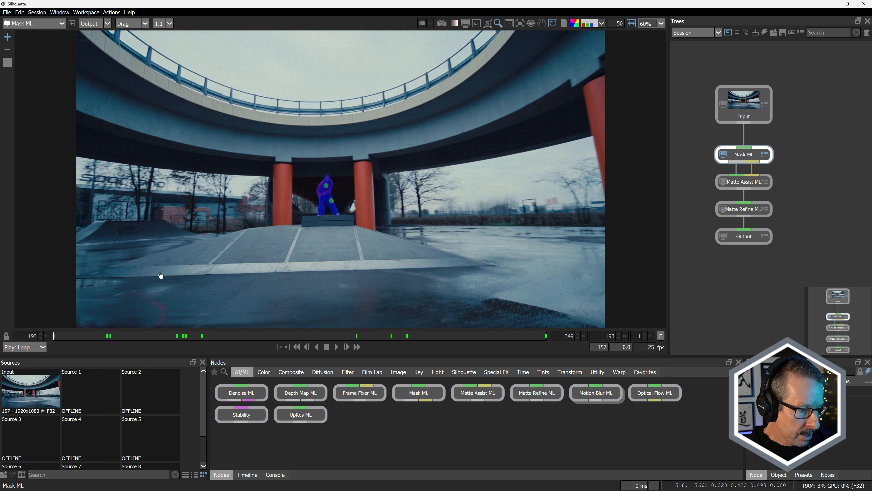
drag(93, 339, 406, 339)
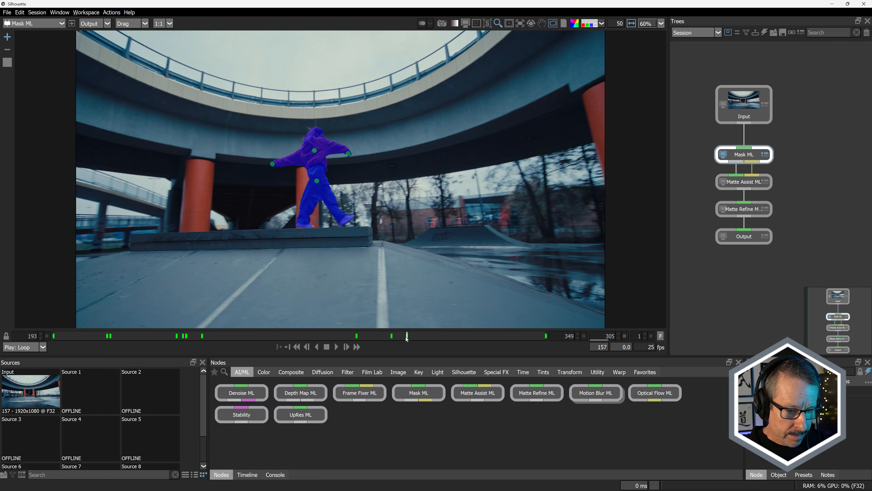
Inspect the Matte Assist ML and Matte Refine ML nodes, checking the dancer's matte at different frames.
click(743, 182)
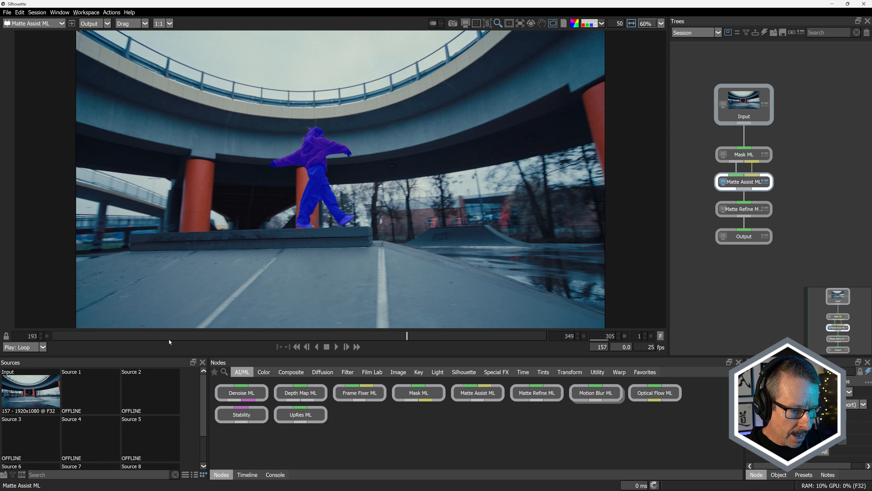
drag(168, 338, 281, 336)
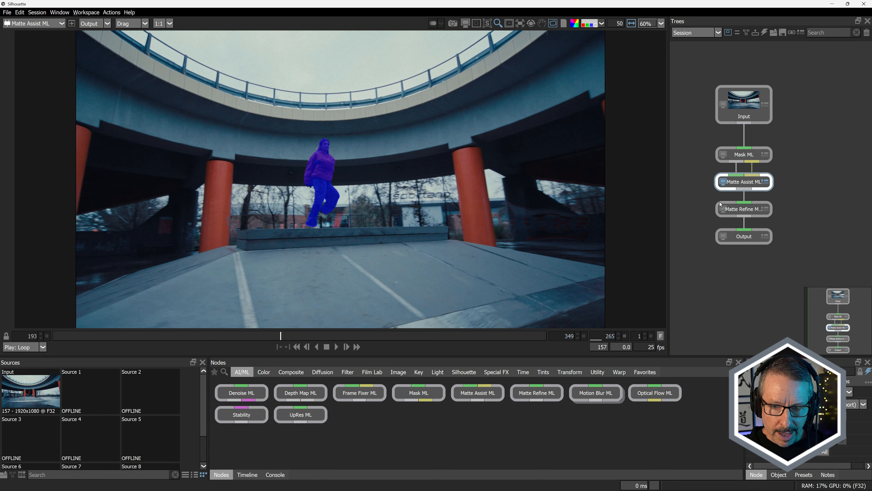
click(748, 211)
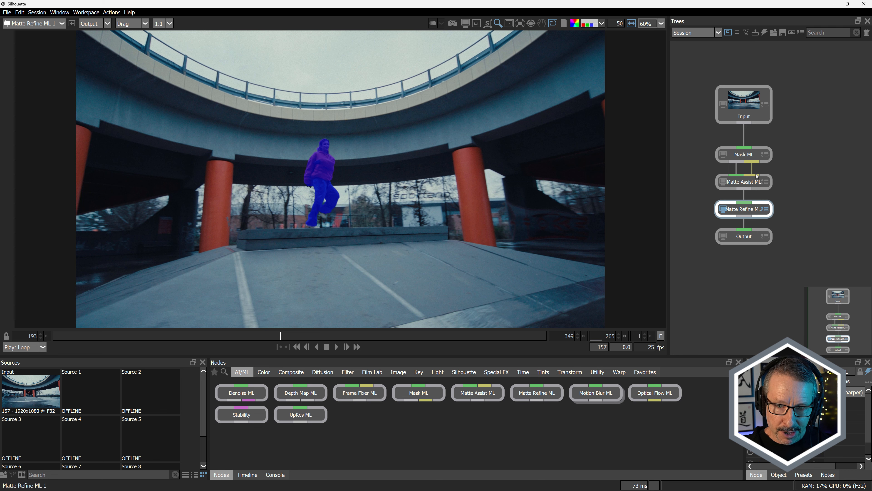
drag(288, 335, 362, 331)
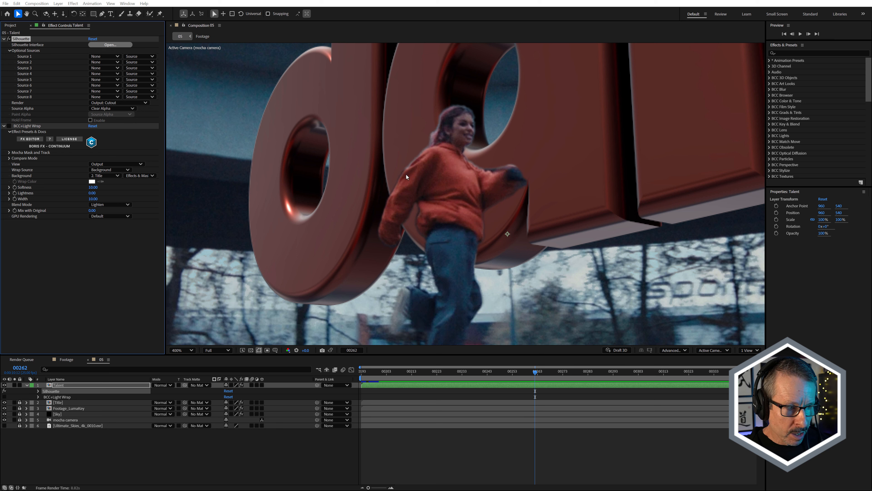
Switch back to After Effects and select the BCC+Light Wrap effect on the Talent layer.
click(25, 126)
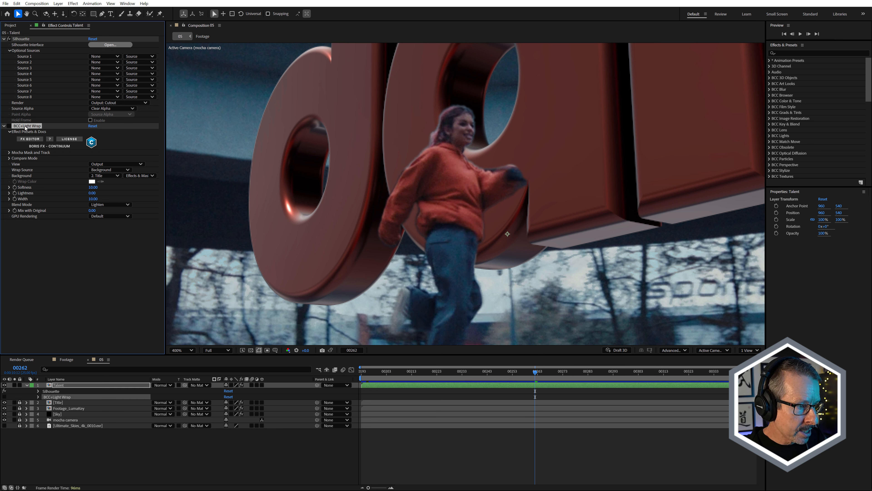
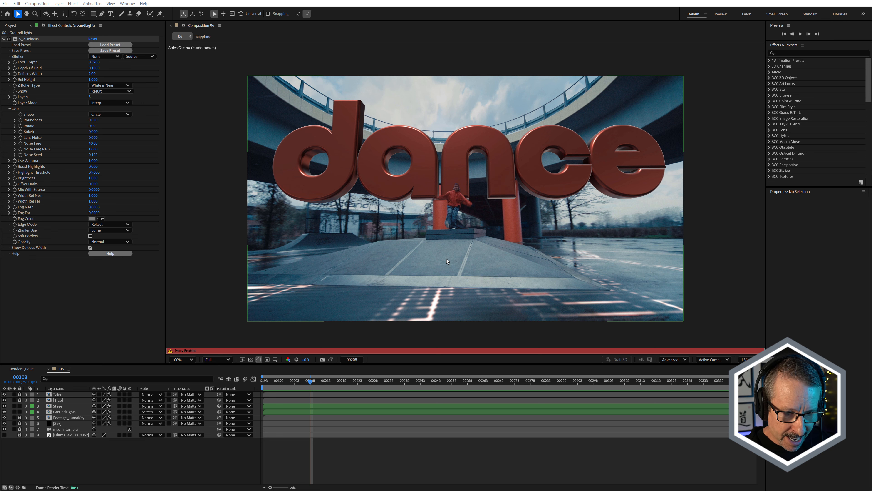
Scrub comp 06 between frames 201 and 209, open the GroundLights precomp and inspect the mocha camera 2 layer's keyframes.
mouse_move(301, 383)
mouse_down()
mouse_move(404, 379)
mouse_move(285, 381)
mouse_up()
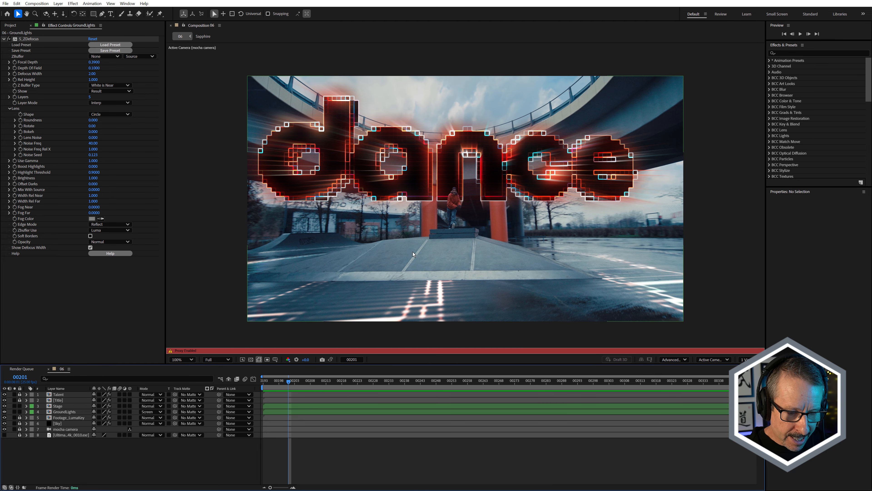
drag(296, 382, 313, 381)
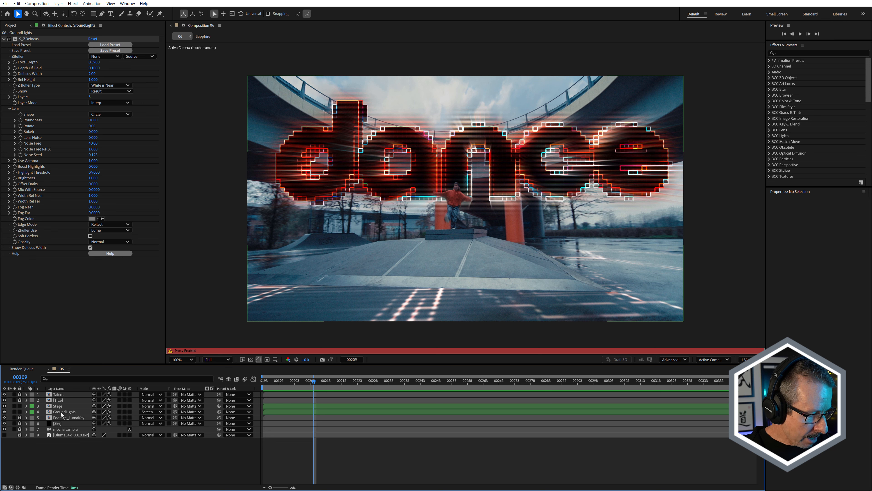
double_click(59, 412)
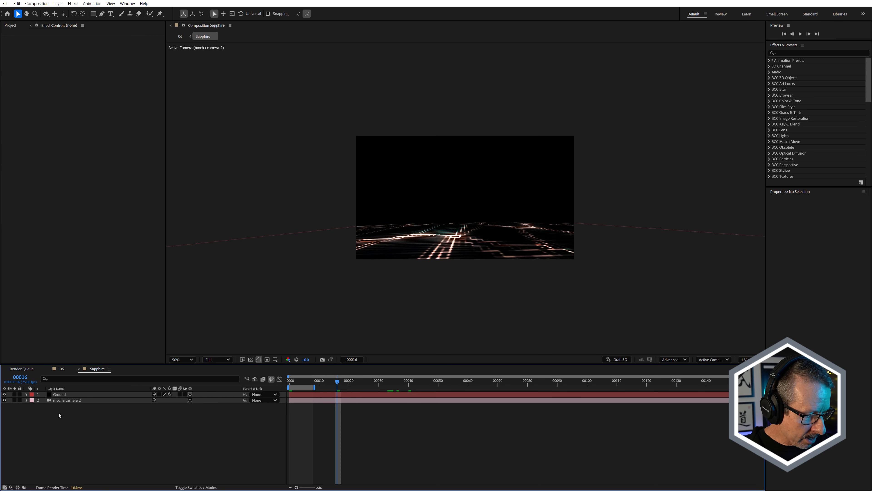
click(58, 400)
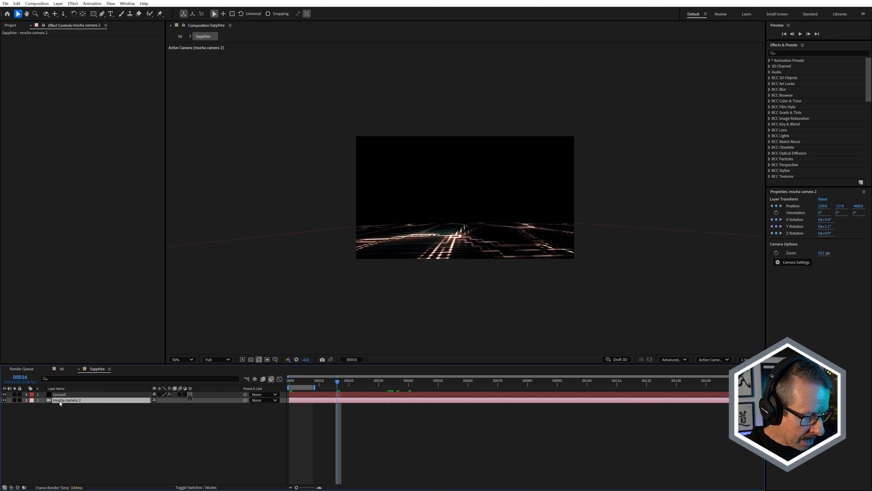
key(u)
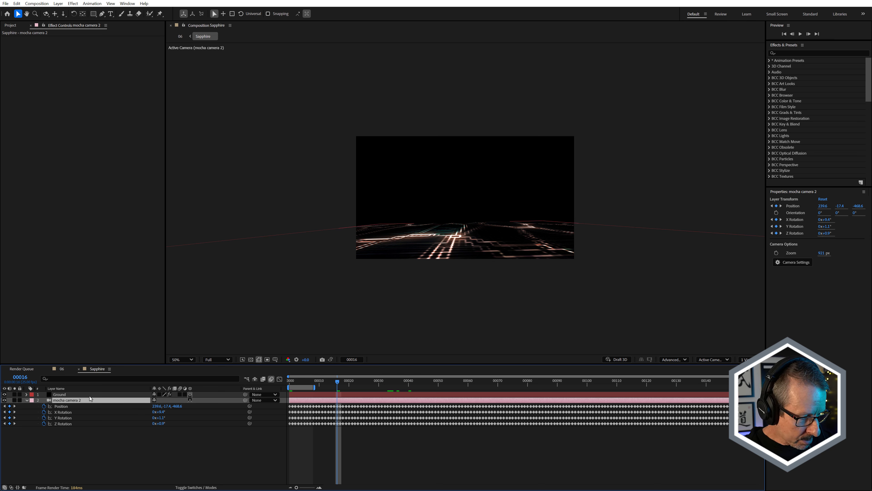
click(27, 400)
Compare the Ground layer with its S_TextureFlux and S_Effect effects turned off and back on one at a time.
click(59, 394)
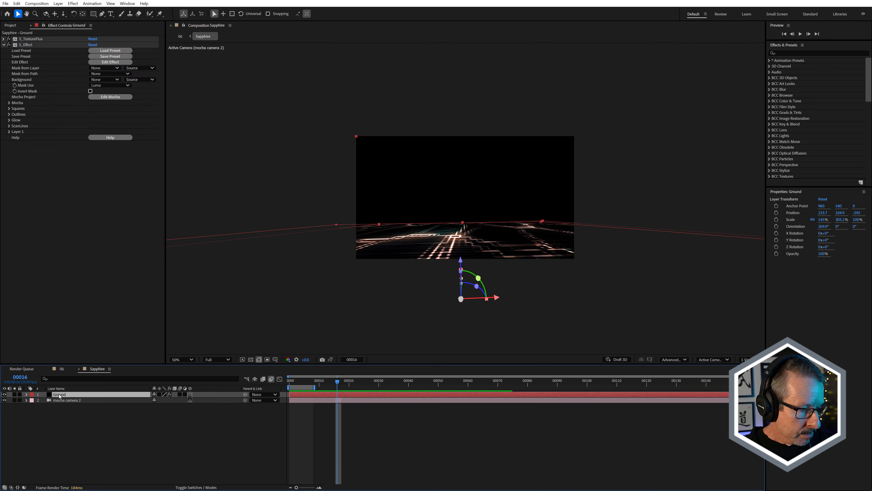
click(20, 80)
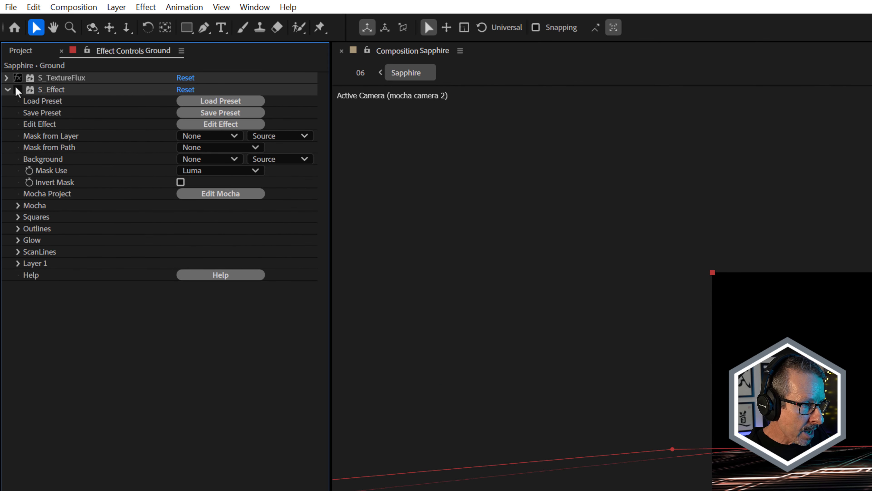
click(19, 89)
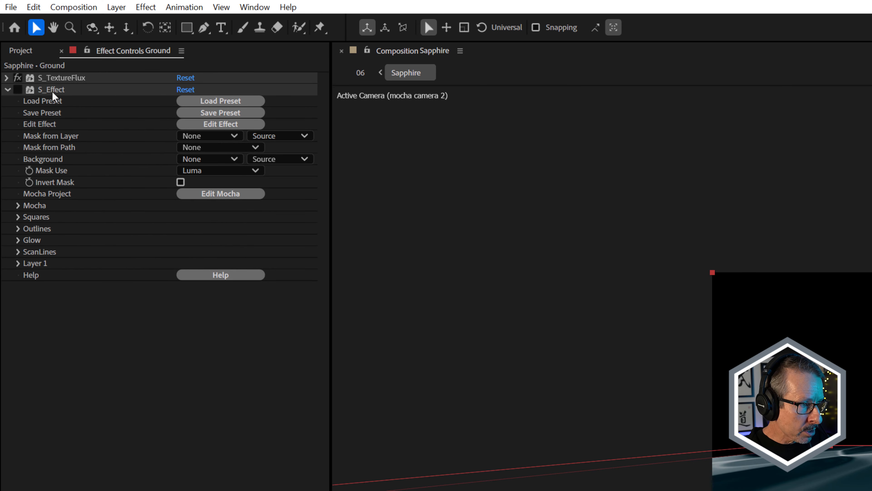
click(52, 91)
click(19, 91)
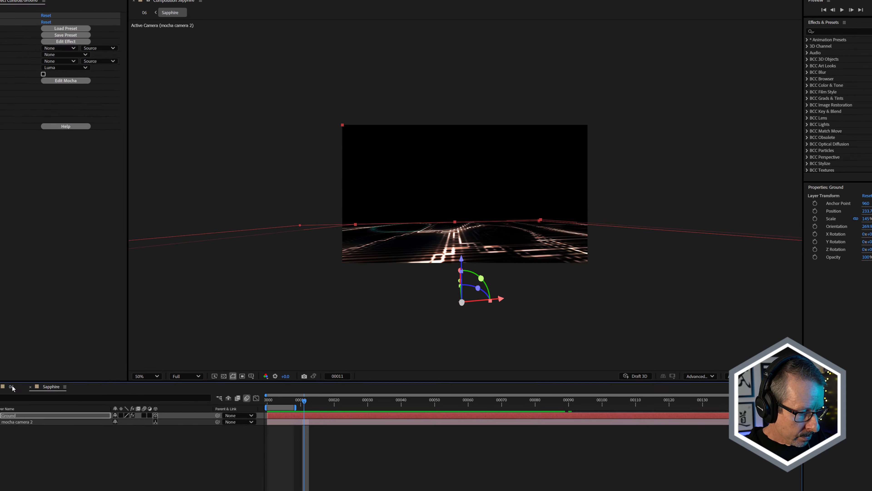
Return to comp 06, open the Stage layer's Silhouette interface and examine the ramp mask in the Mask ML 1 and Matte Assist ML 1 nodes.
click(12, 387)
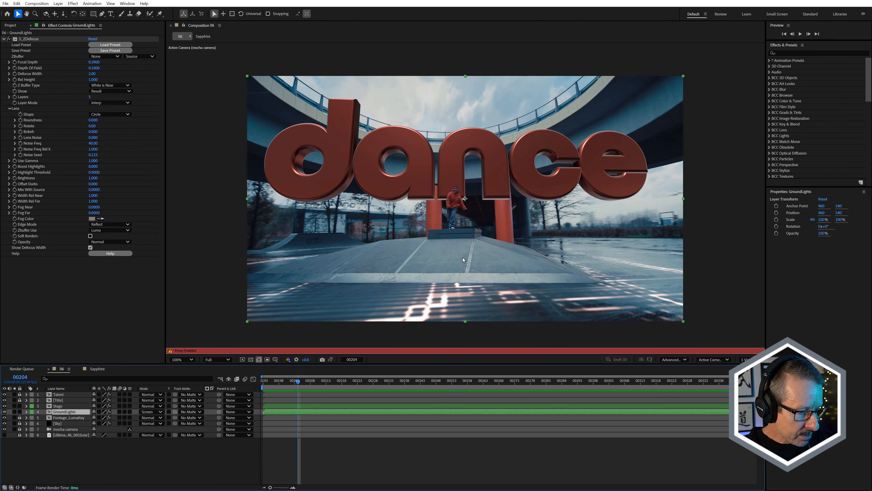
click(58, 407)
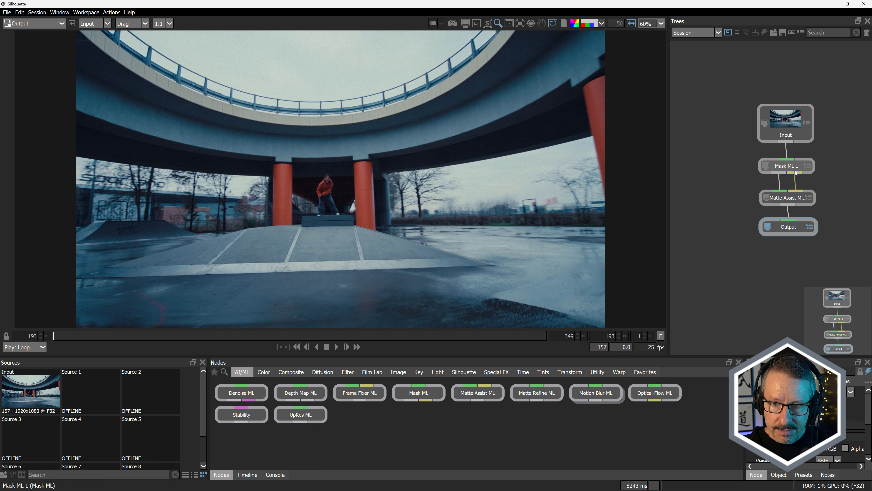
click(788, 166)
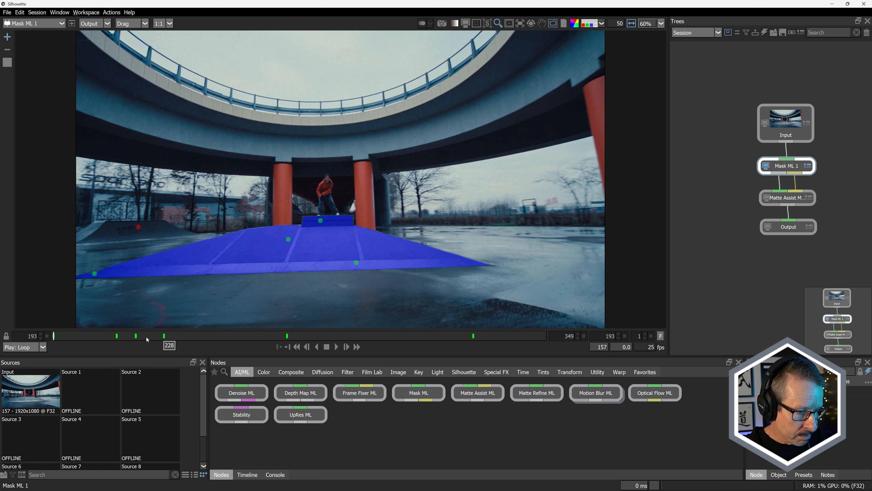
click(163, 336)
drag(163, 337, 473, 353)
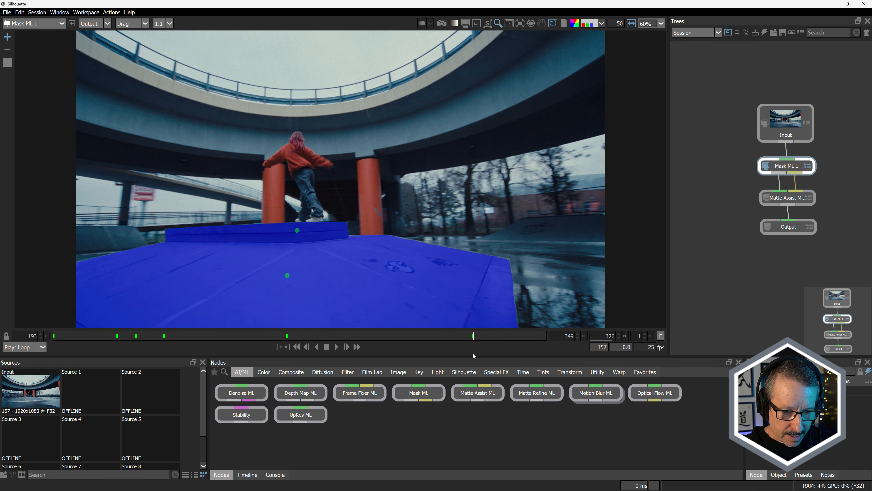
click(796, 199)
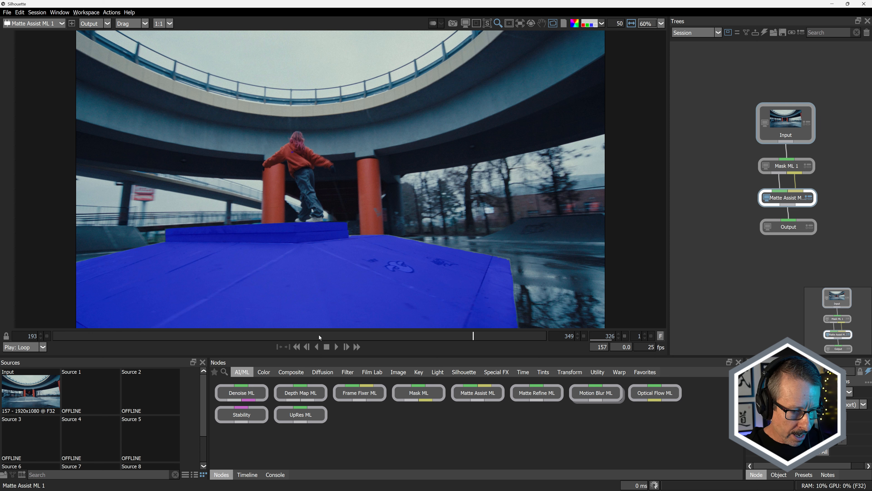
click(249, 339)
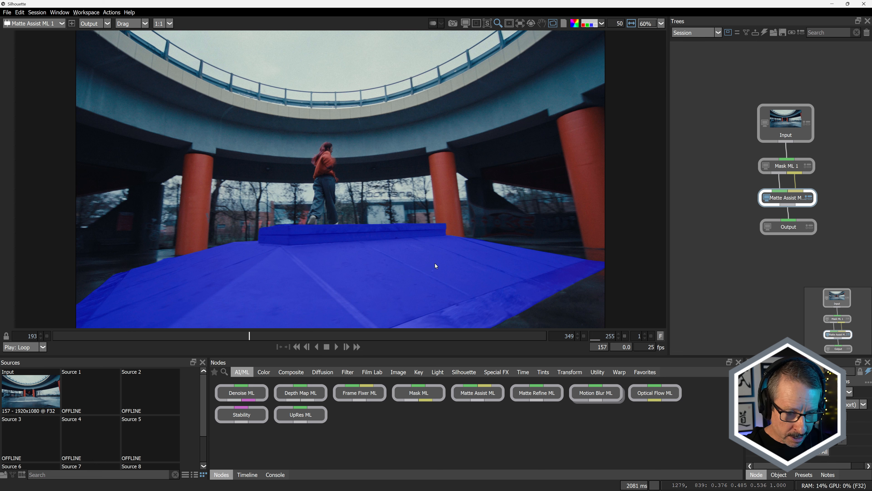
Close Silhouette, and in After Effects turn off comp 06's proxy and solo the Stage and GroundLights layers.
click(869, 5)
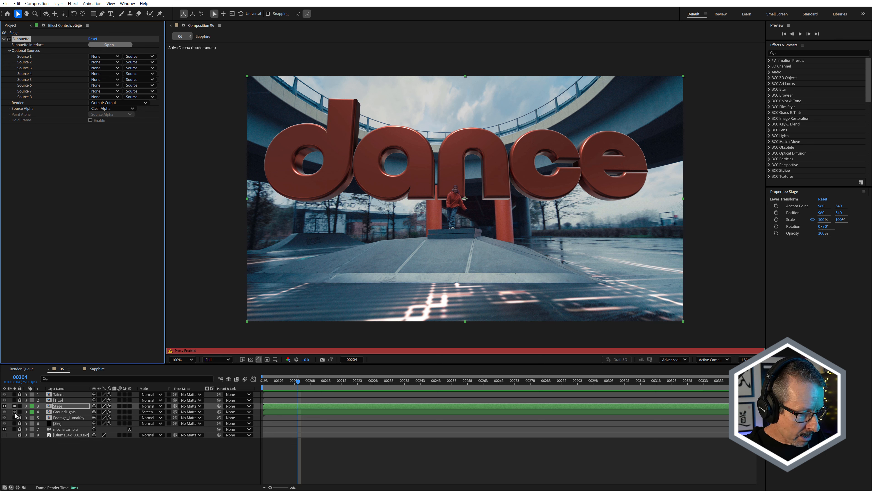
click(11, 25)
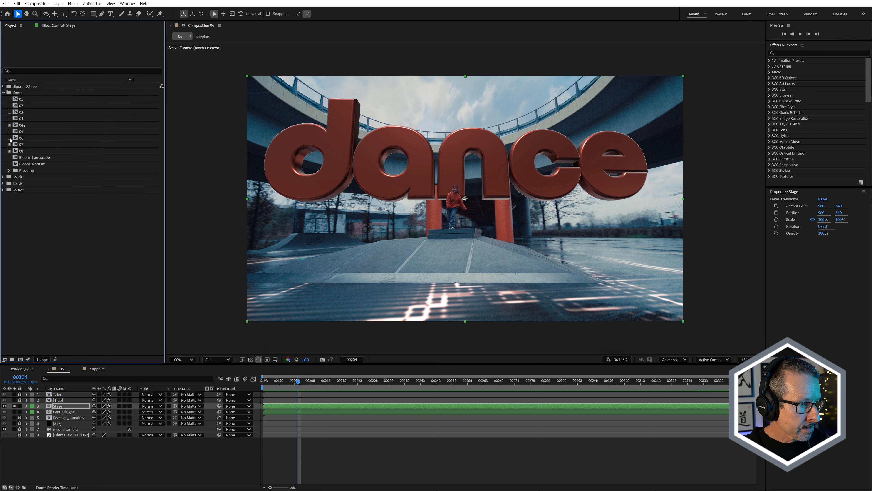
click(15, 411)
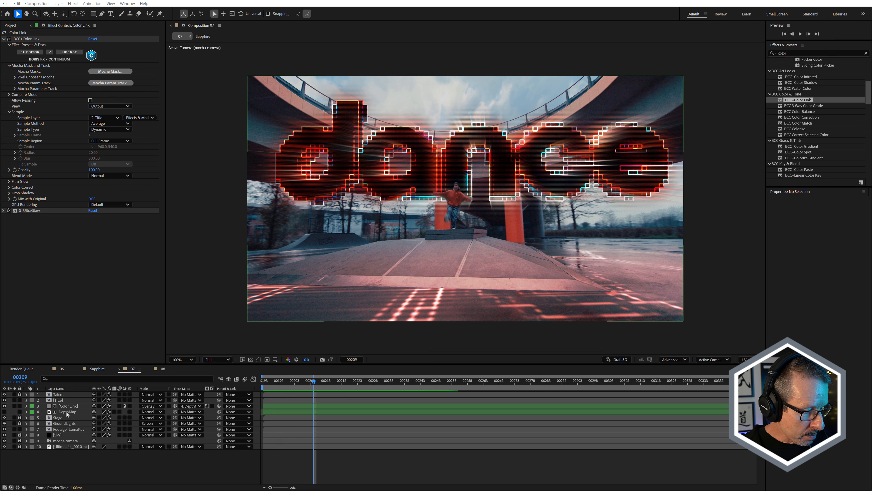
In comp 07, inspect the Color Link layer's effects and reveal the Title layer's keyframed effect properties.
mouse_move(305, 383)
mouse_down()
mouse_move(321, 386)
mouse_move(314, 392)
mouse_up()
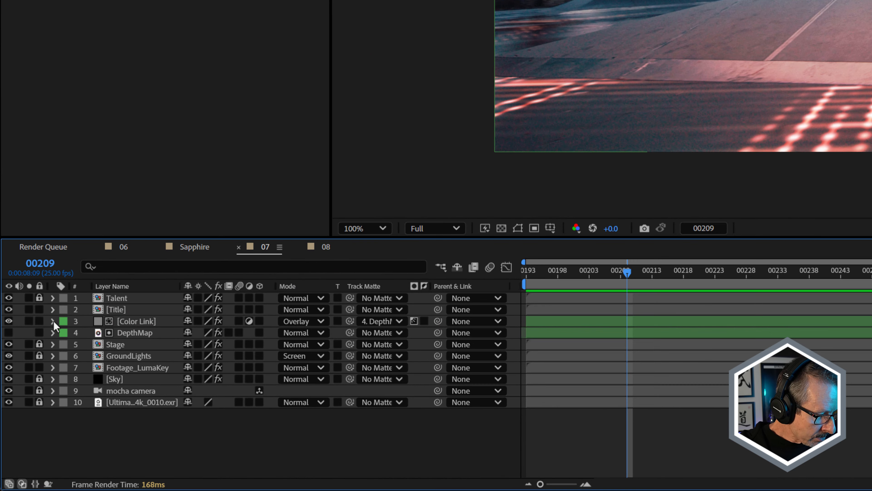
click(139, 321)
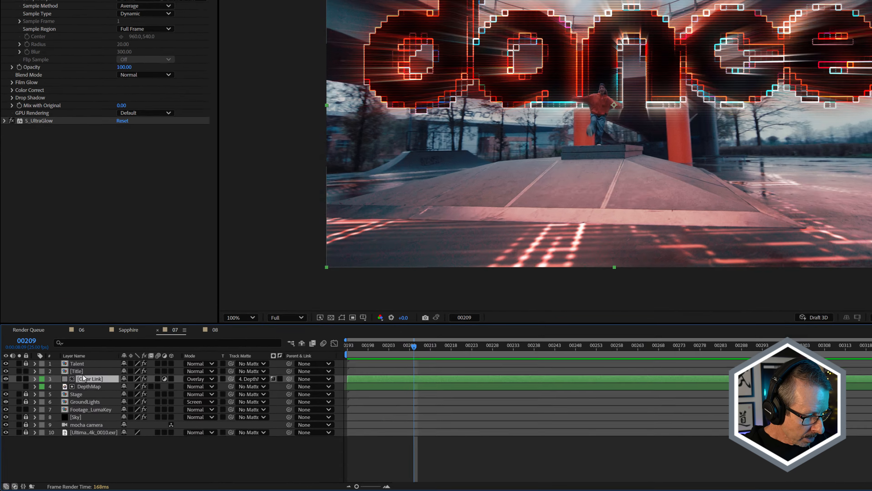
click(58, 400)
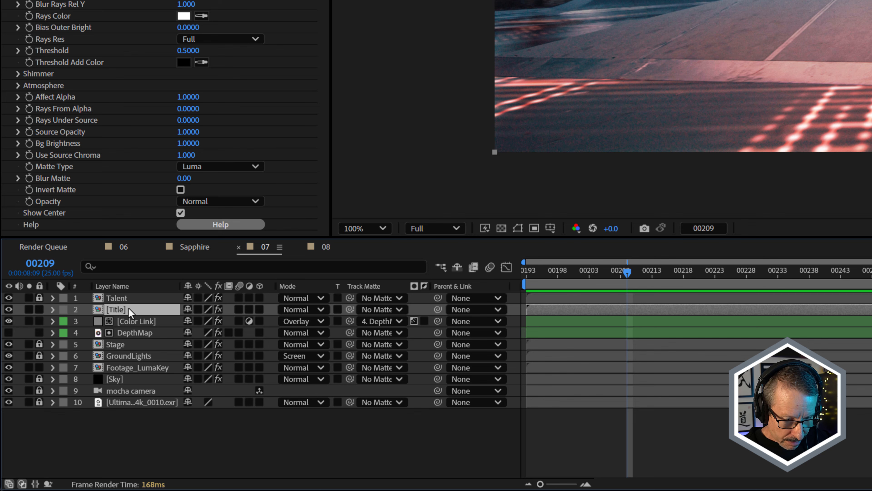
key(u)
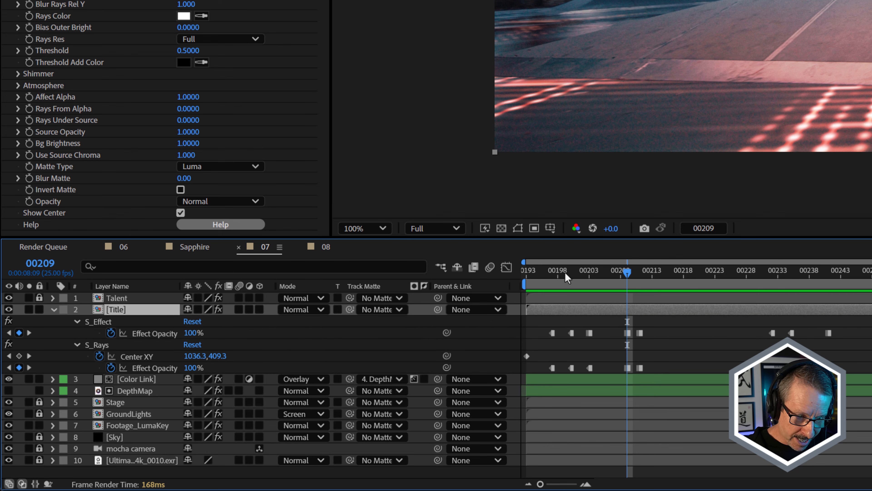
Compare the Title layer's S_Effect and S_Rays Effect Opacity keyframes at frames 197, 200 and 203.
click(571, 273)
drag(572, 273, 554, 283)
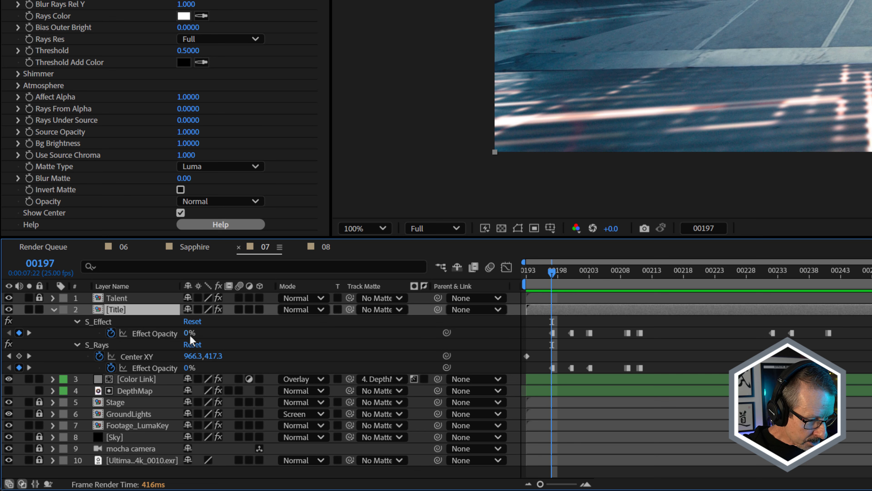
drag(552, 274, 570, 274)
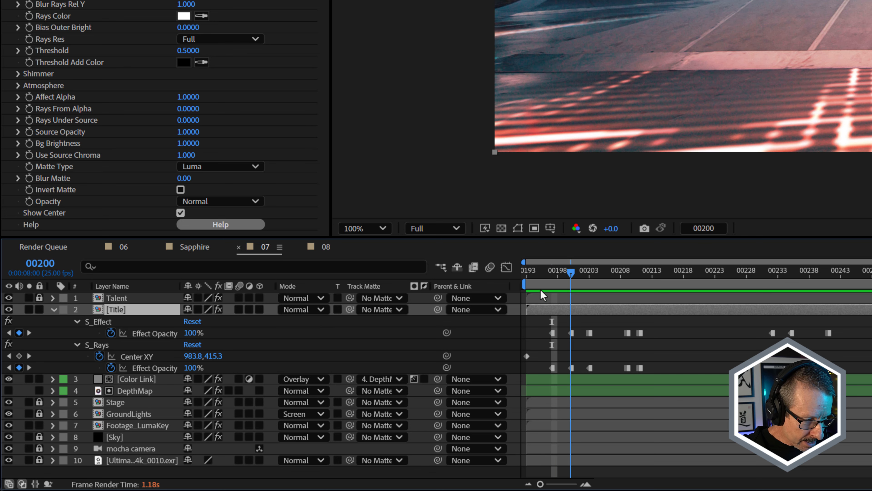
click(588, 276)
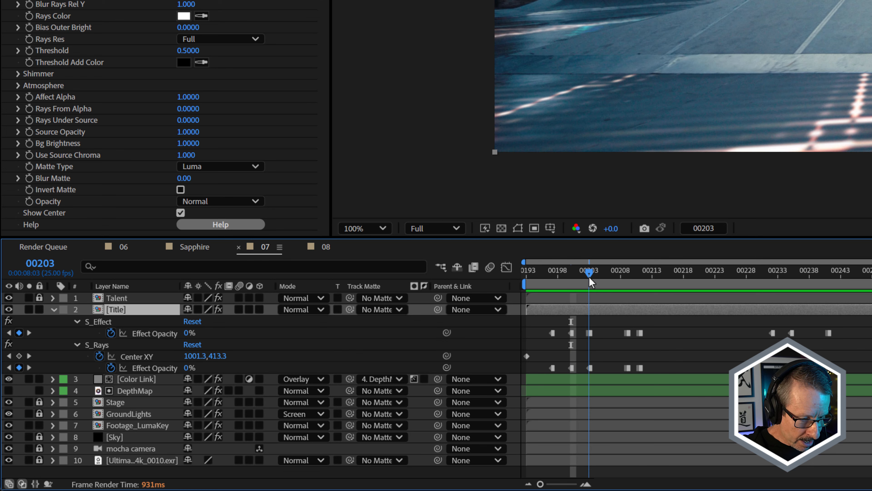
click(574, 276)
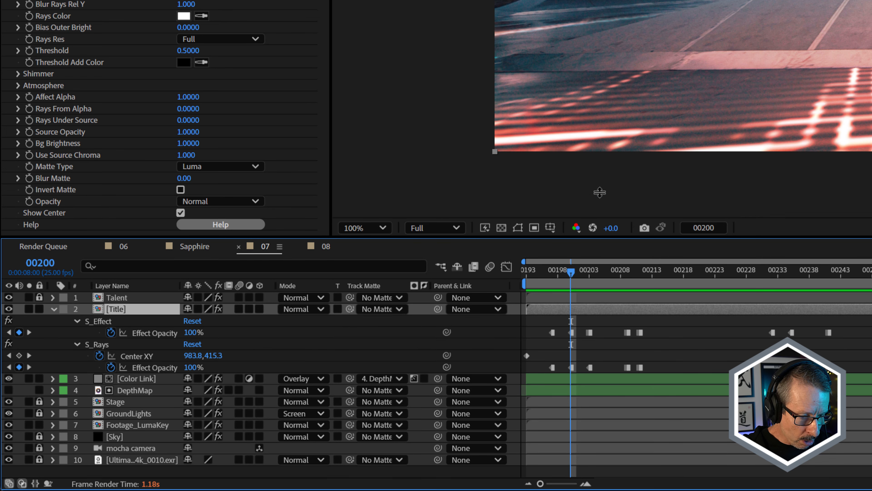
Enlarge the timeline, reveal the Color Link layer's Opacity expression linked to the Title's S_Rays Effect Opacity, and check it at frames 197 and 200.
drag(588, 237, 611, 93)
click(124, 236)
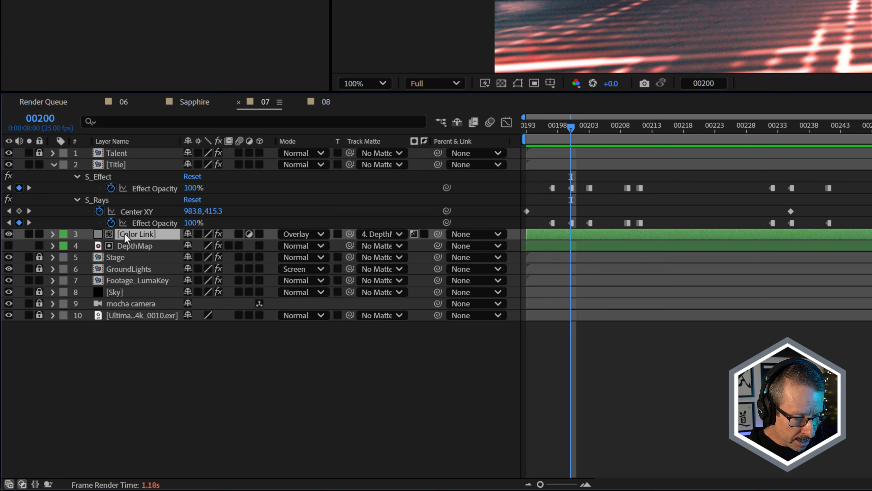
key(e)
key(e)
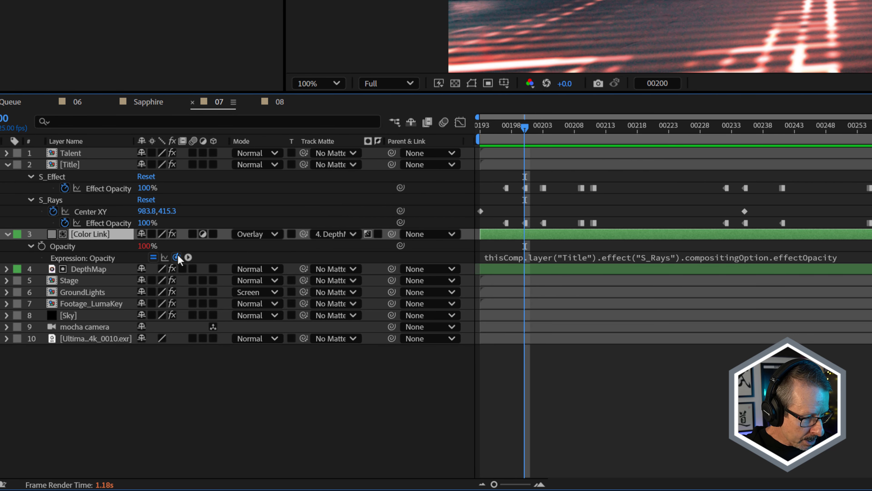
drag(177, 258, 117, 229)
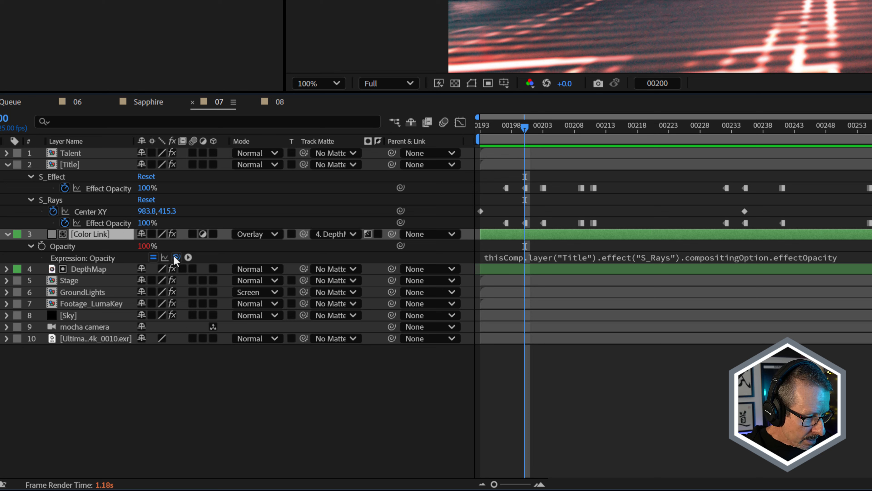
click(505, 129)
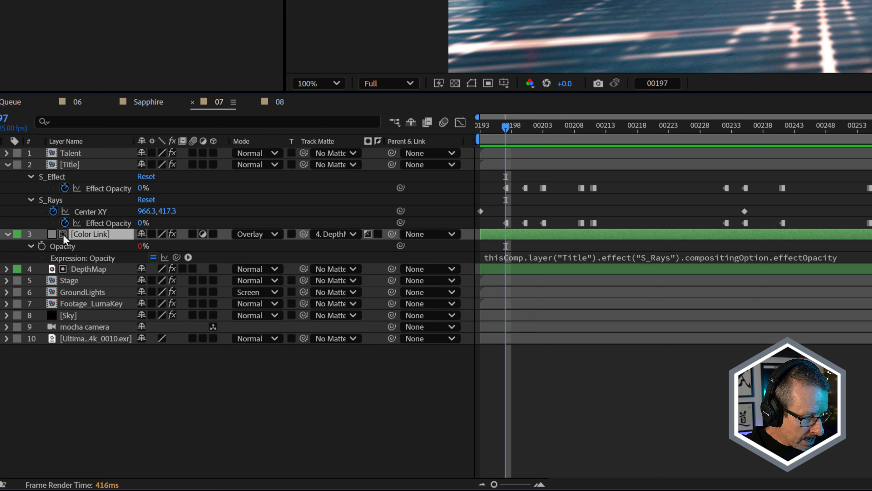
click(526, 130)
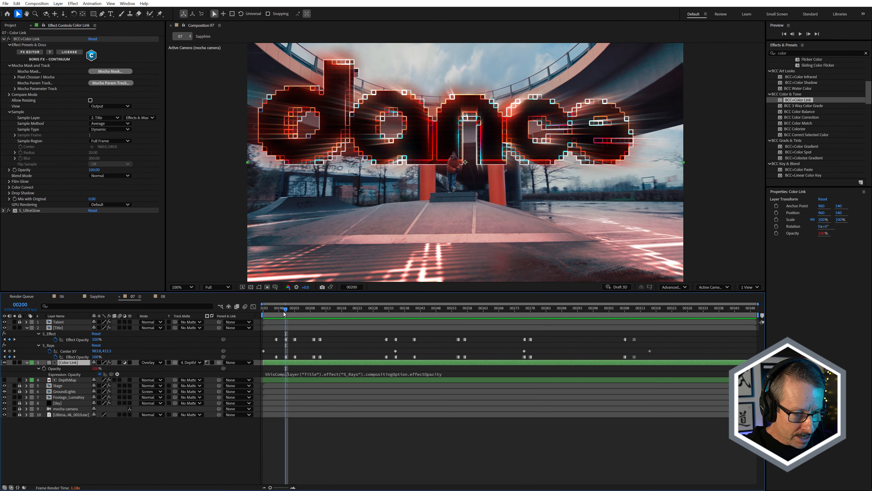
drag(284, 312, 286, 312)
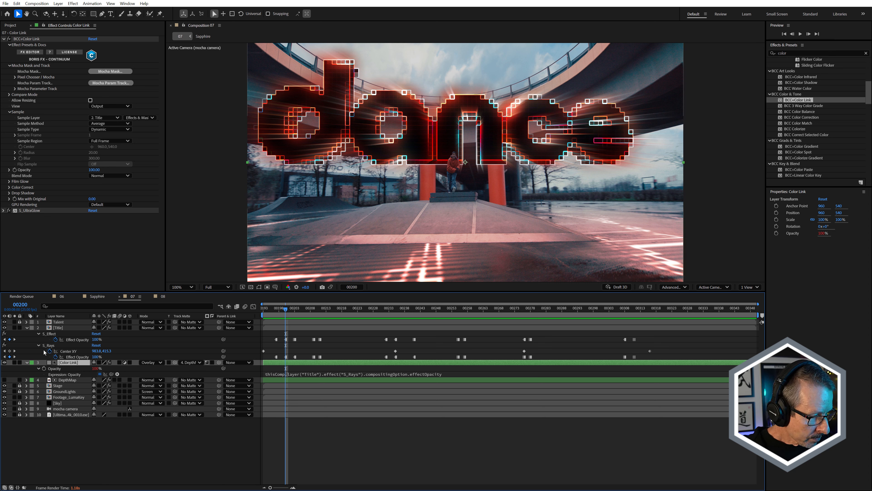
Hide the Color Link layer and turn on the BCC+Color Link effect on the Footage_LumaKey layer.
click(4, 362)
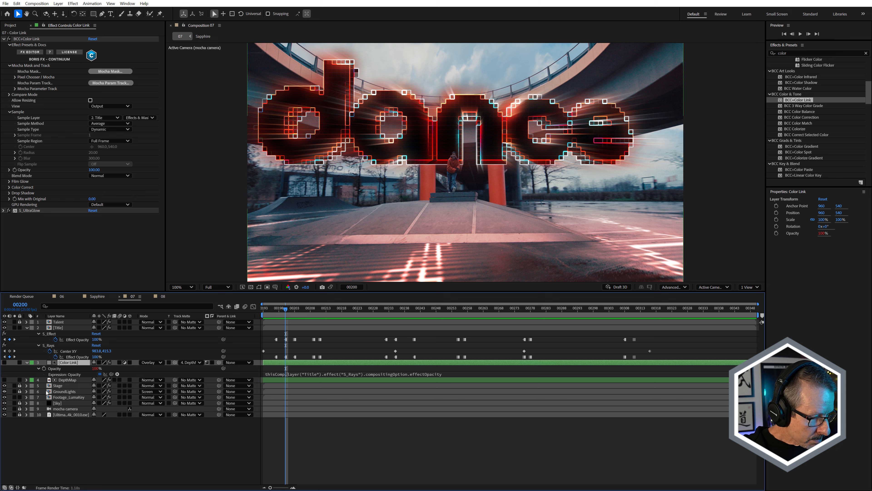
click(68, 397)
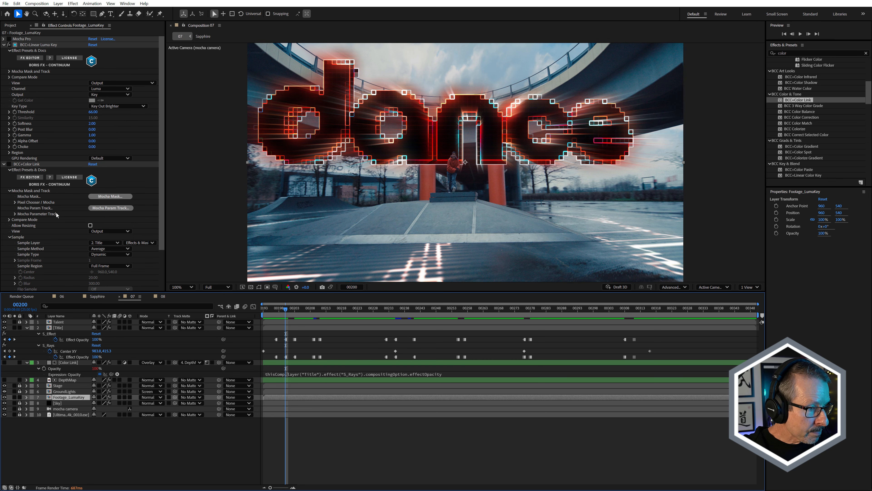
click(9, 164)
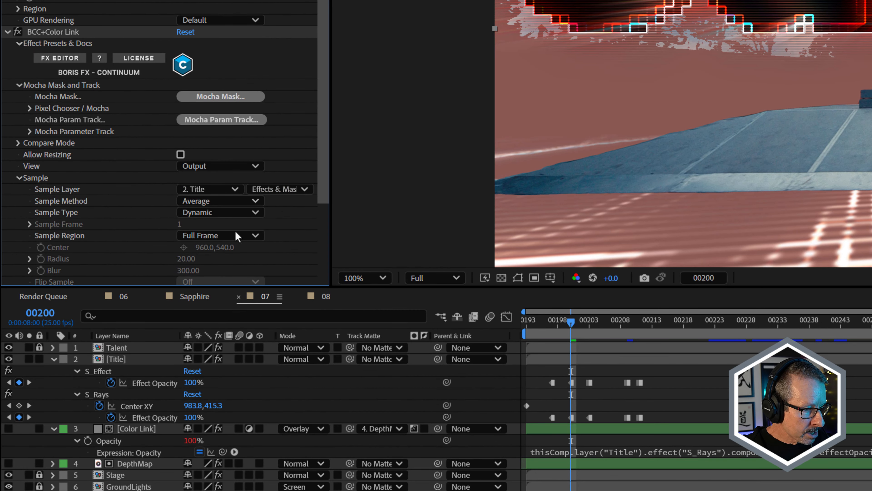
Try the Overlay blend mode for the BCC+Color Link effect on Footage_LumaKey and inspect the ground around the ramp.
scroll(284, 230, down, 4)
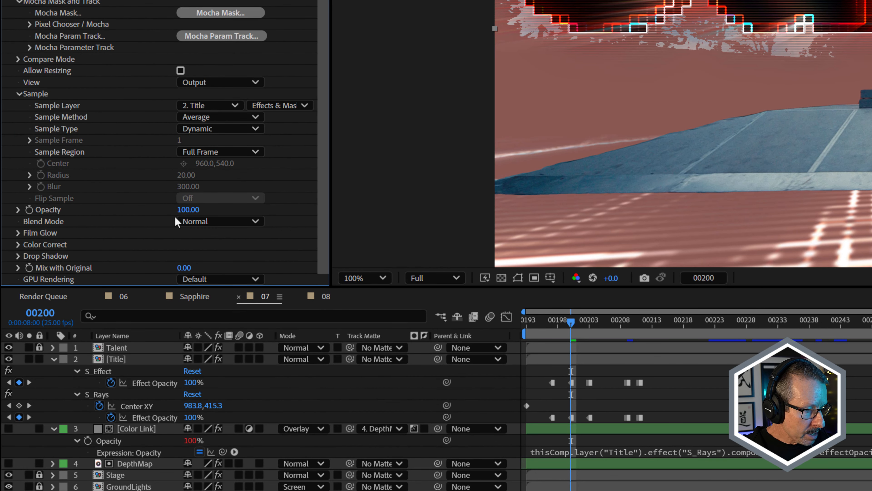
click(210, 221)
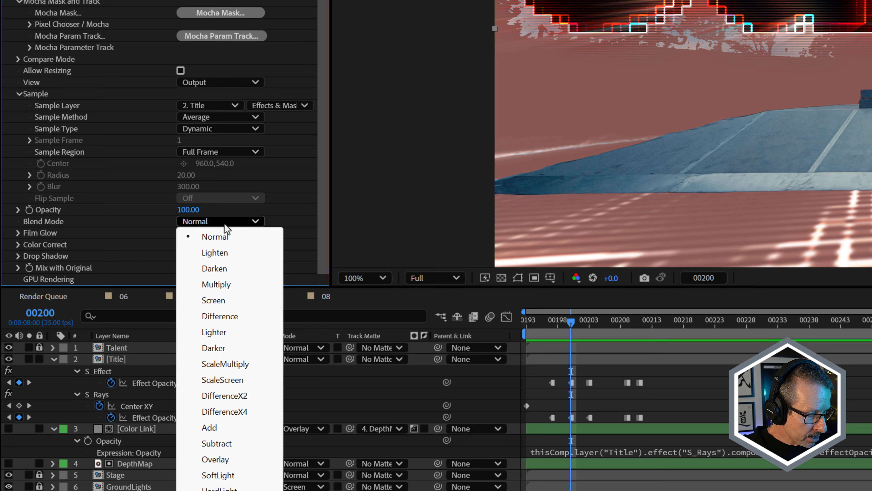
click(245, 460)
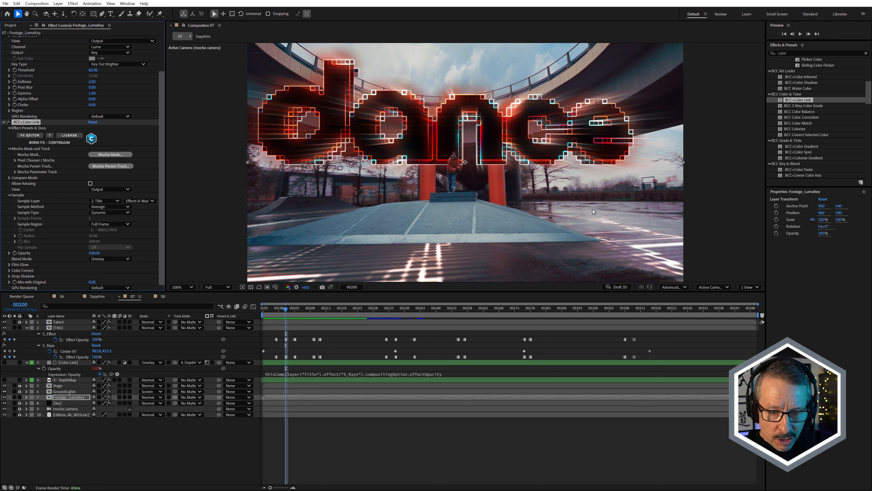
scroll(606, 254, up, 4)
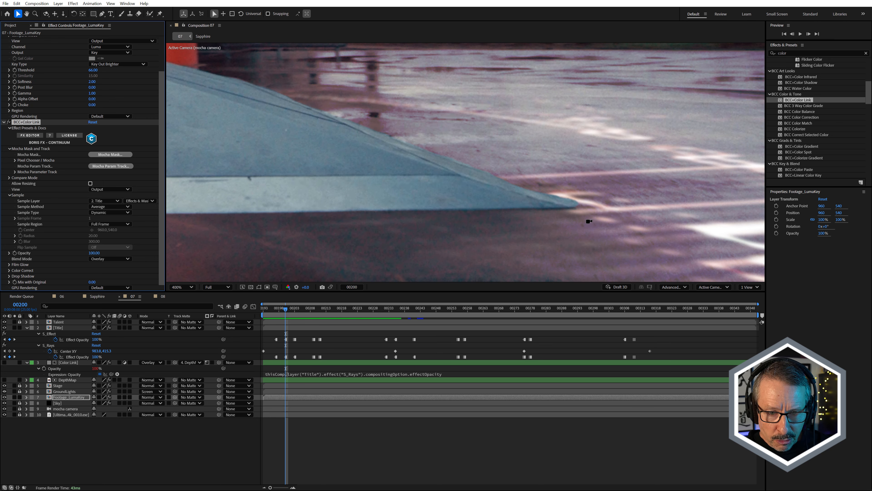
scroll(578, 192, down, 4)
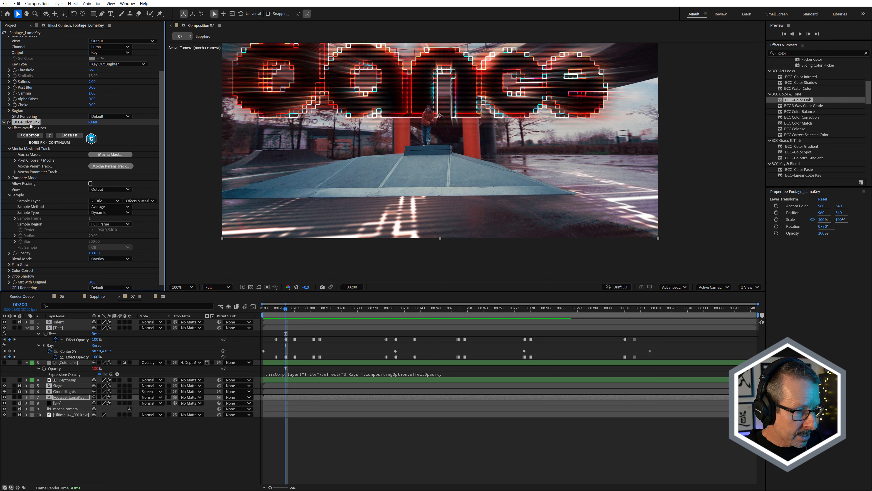
Delete the BCC+Color Link effect from the Footage_LumaKey layer and collapse its BCC+Linear Luma Key settings.
key(Delete)
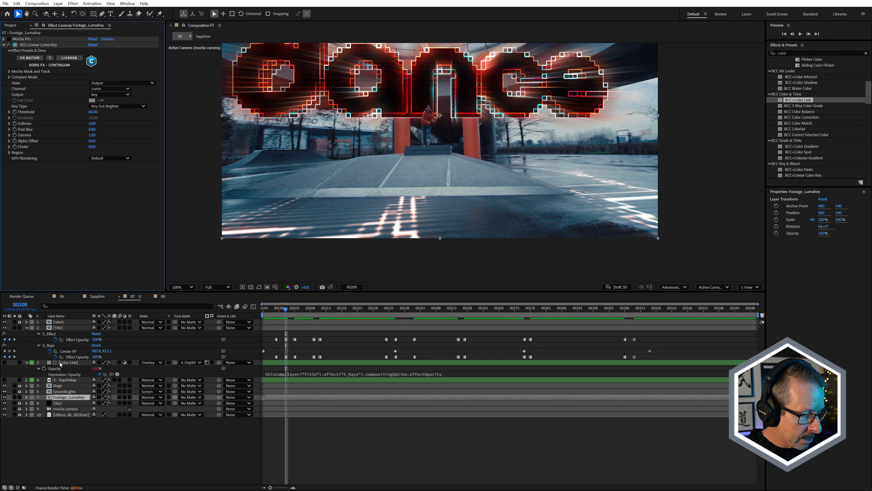
click(4, 45)
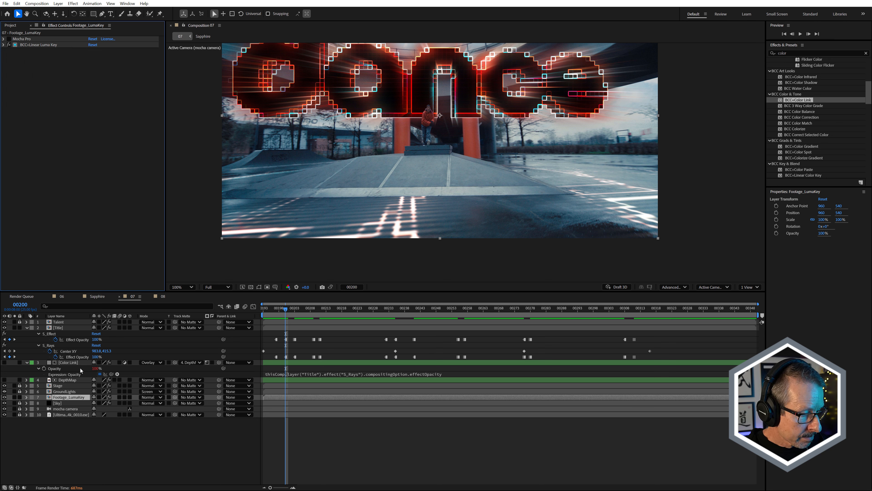
Show and solo the DepthMap layer, and examine its depth matte at frame 215.
click(75, 363)
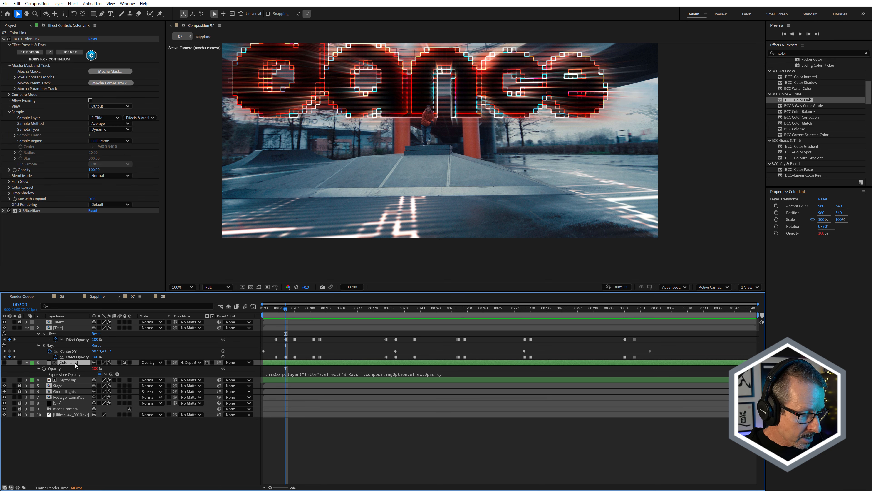
click(67, 380)
click(4, 379)
click(14, 379)
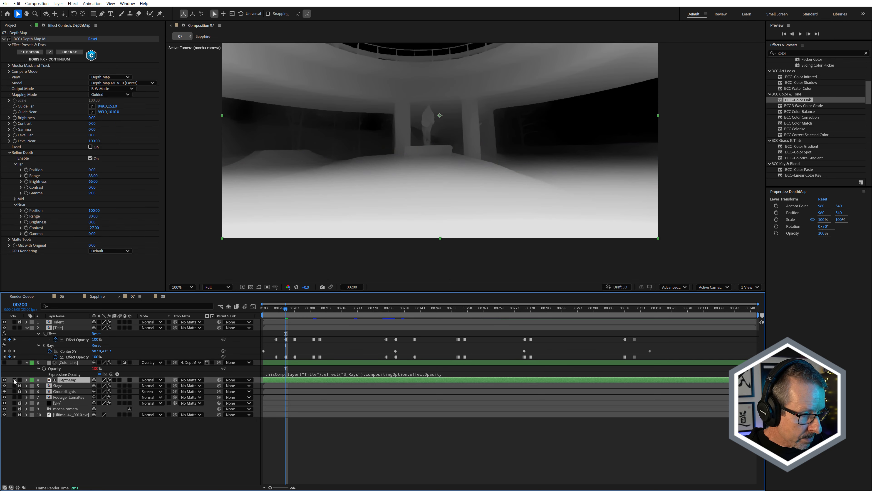
drag(449, 141, 468, 204)
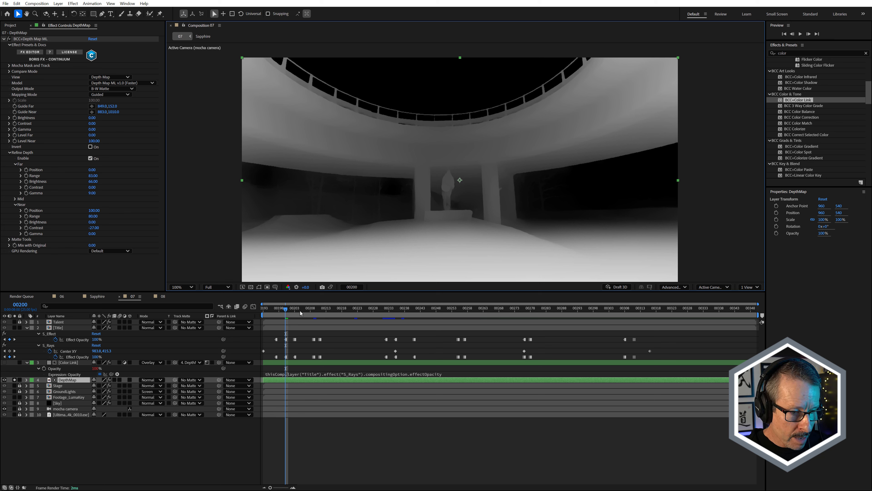
drag(300, 313, 331, 324)
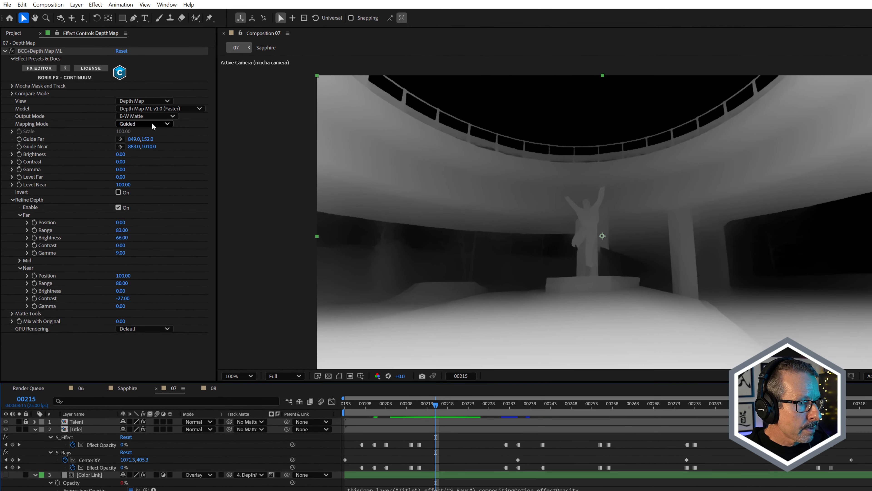
In BCC+Depth Map ML, place Guide Far at 859, 119 and Guide Near at 866, 967, and set the Far Range to 91.
click(153, 123)
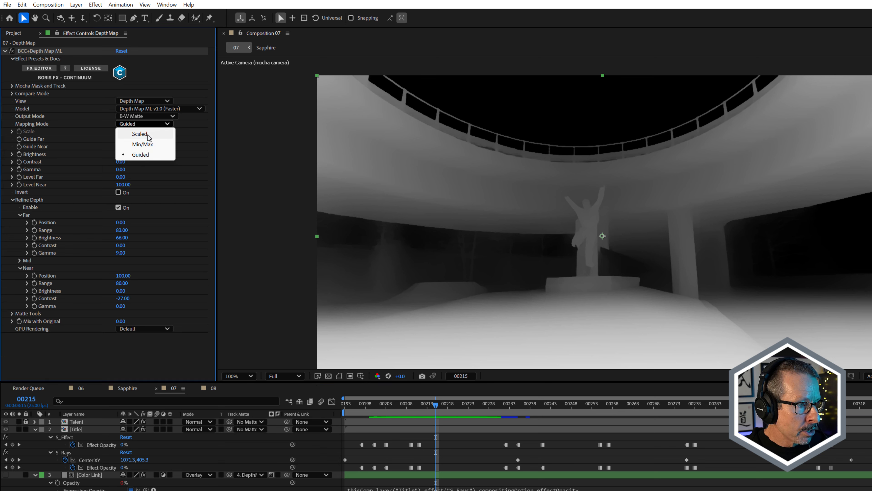
click(85, 125)
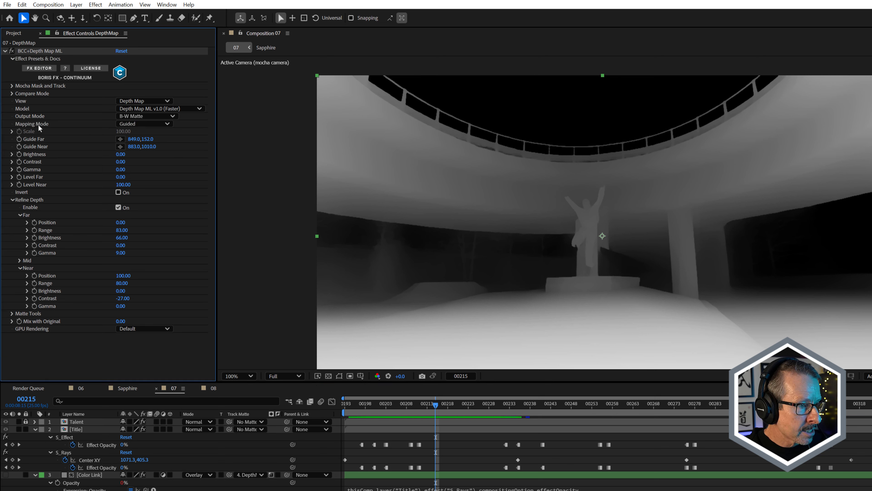
click(120, 139)
click(571, 111)
click(572, 111)
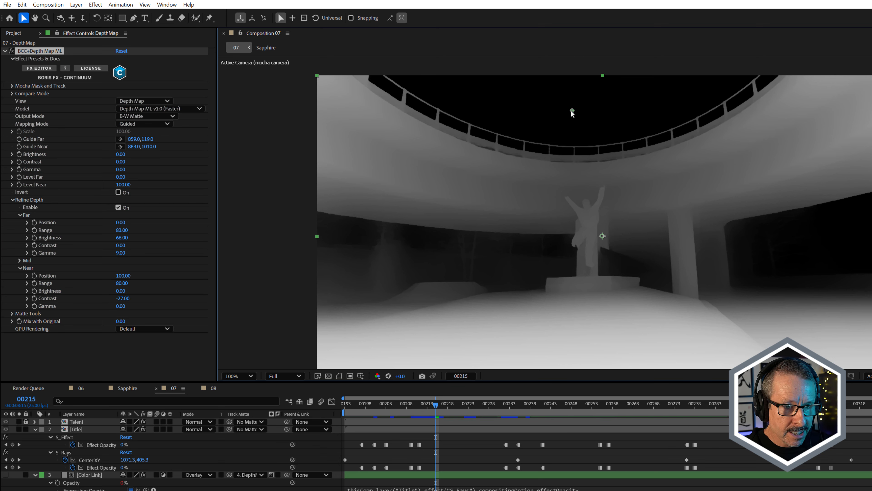
click(121, 147)
click(574, 364)
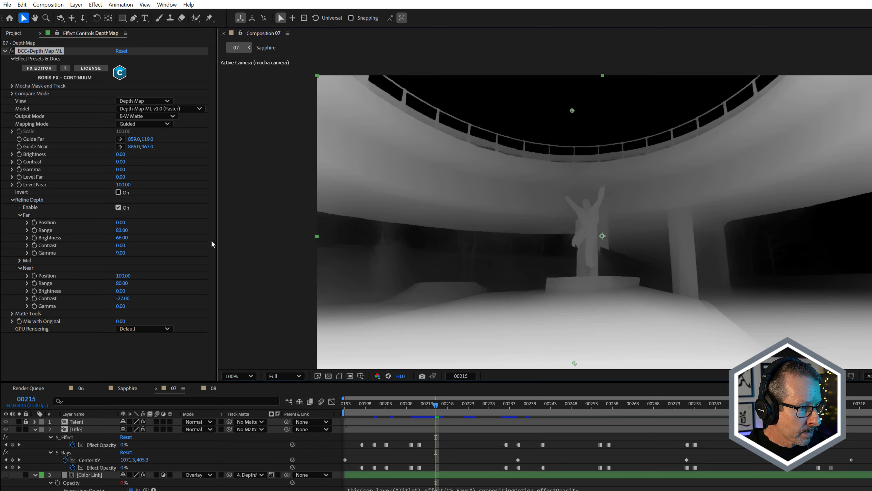
drag(124, 230, 125, 231)
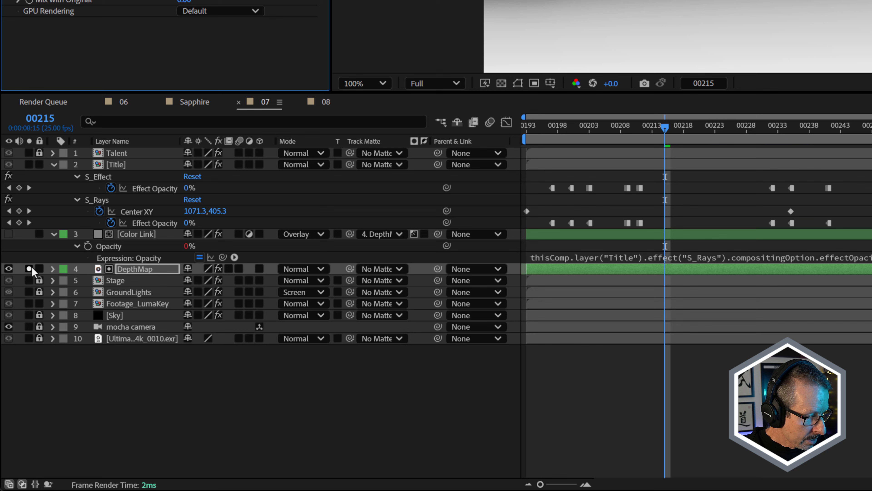
Unsolo and hide the DepthMap layer, and show the Color Link layer again, checking its depth-matted lighting at frame 200.
click(28, 268)
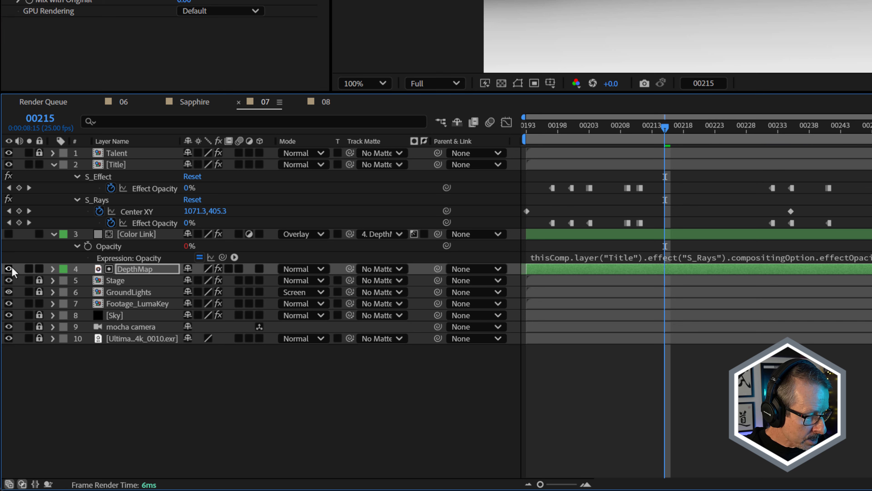
click(8, 268)
click(392, 233)
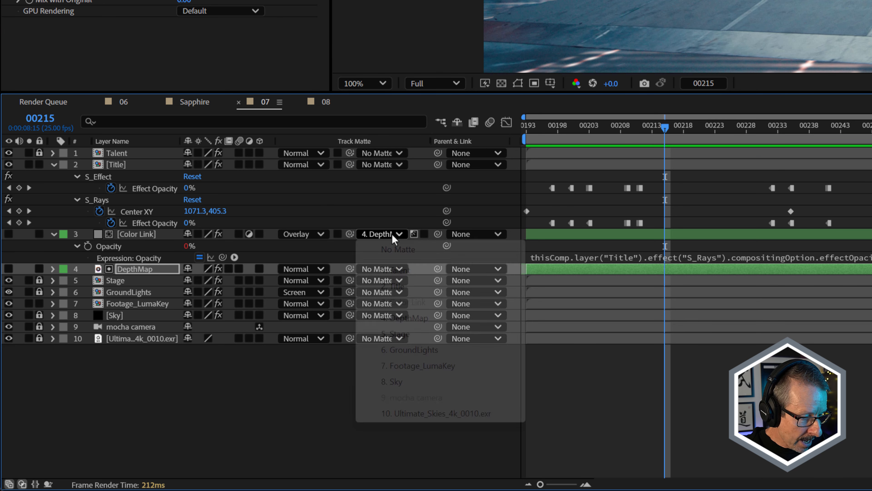
click(136, 233)
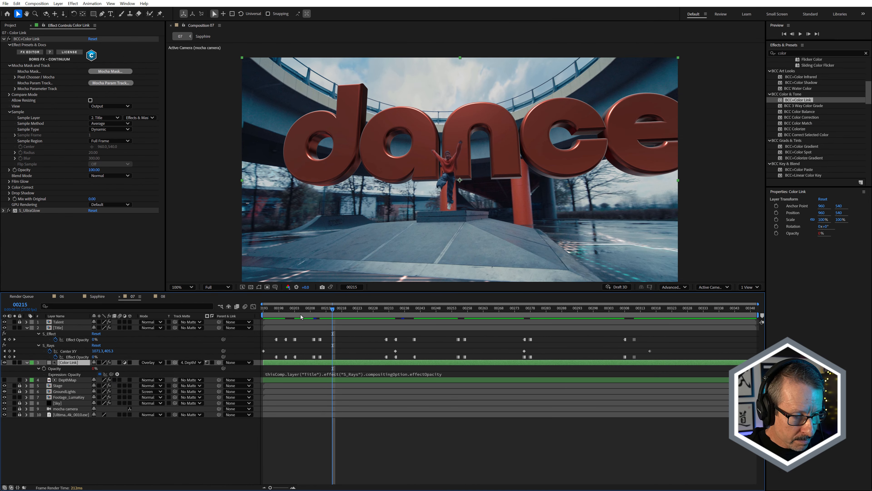
drag(300, 315, 286, 313)
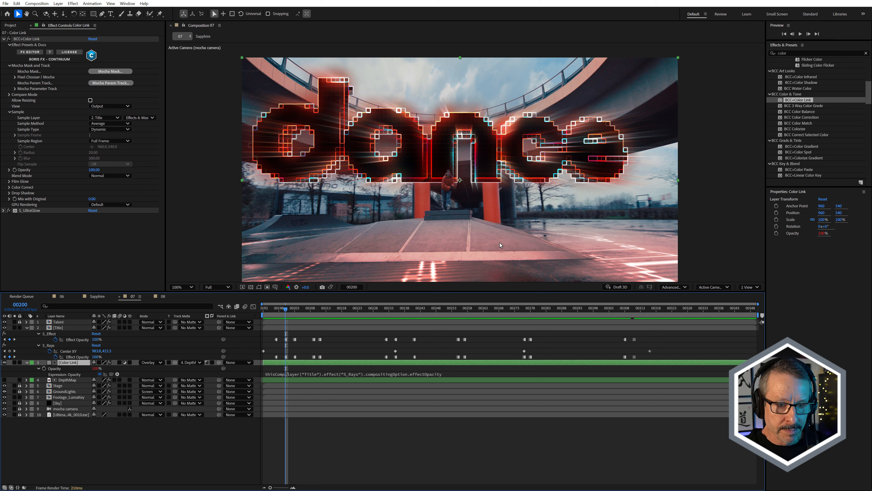
drag(288, 311, 287, 313)
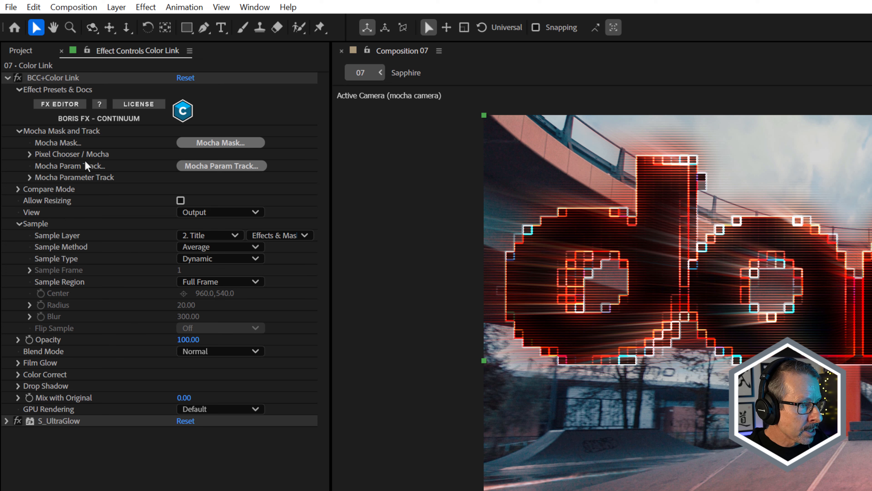
Examine the Depth Map ML options within the Pixel Chooser / Mocha settings of the BCC+Color Link effect.
click(31, 152)
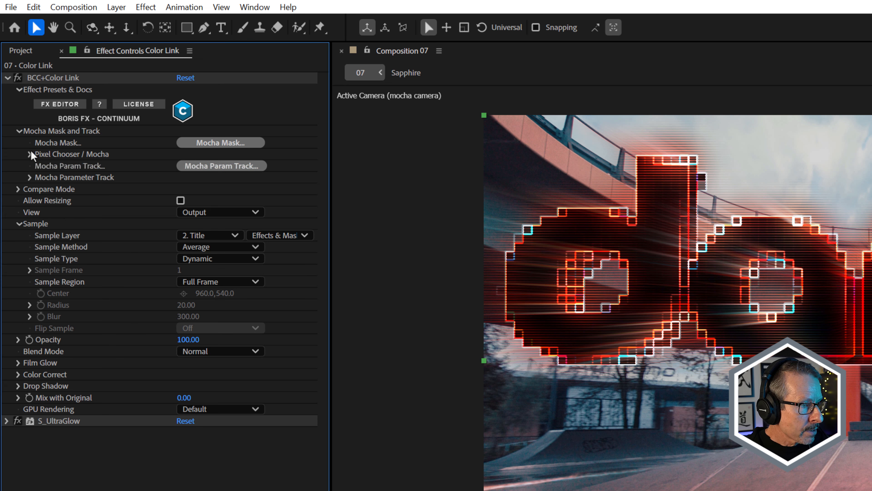
click(30, 154)
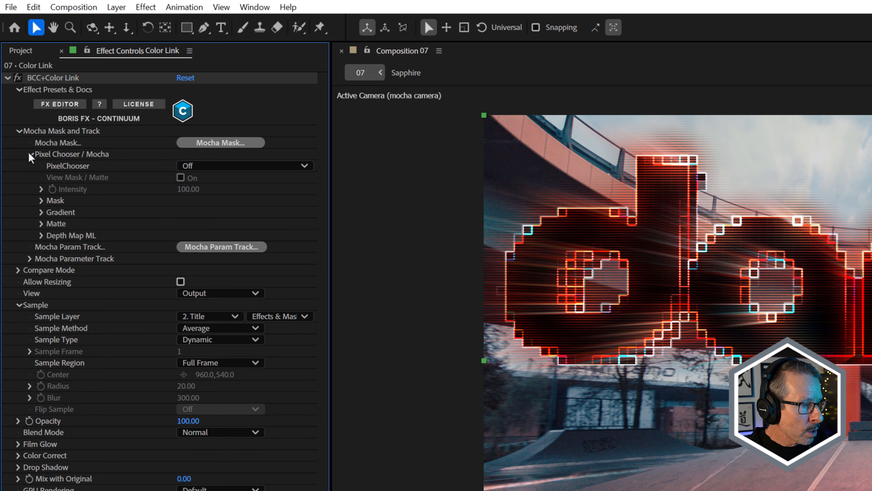
click(41, 236)
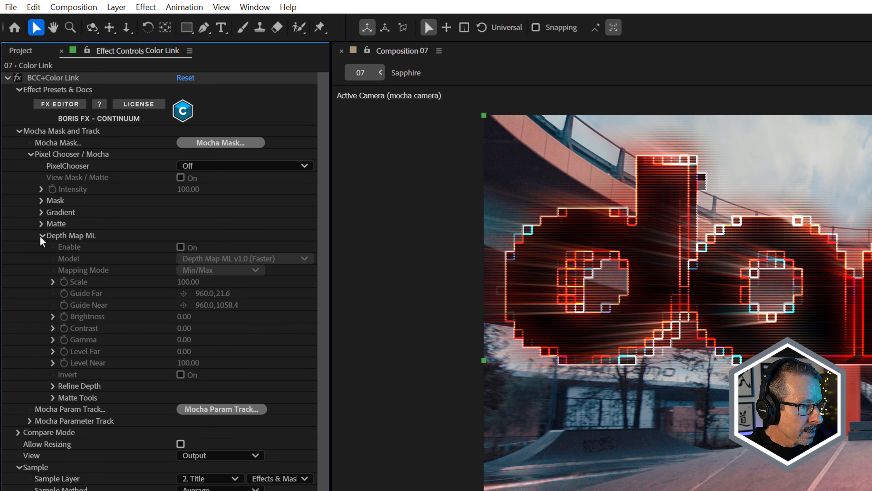
click(42, 236)
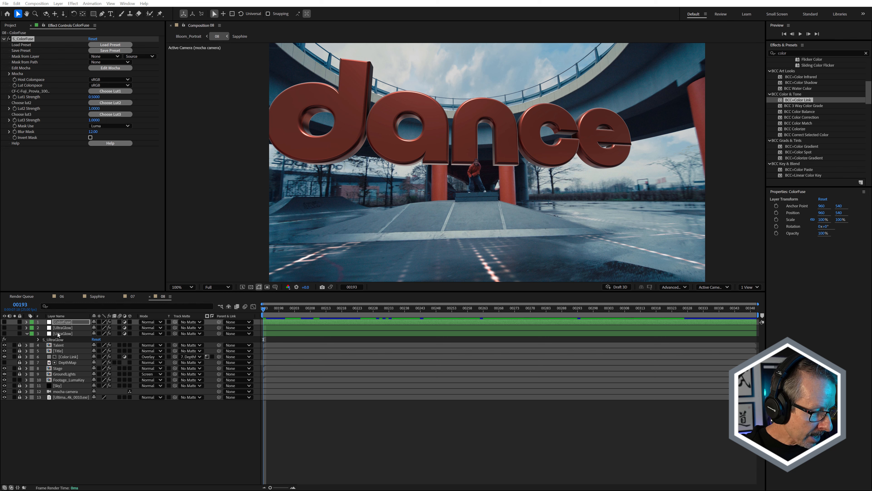
In comp 08, turn on the lower UltraGlow adjustment layer and check its glow at frame 214.
click(58, 334)
click(4, 334)
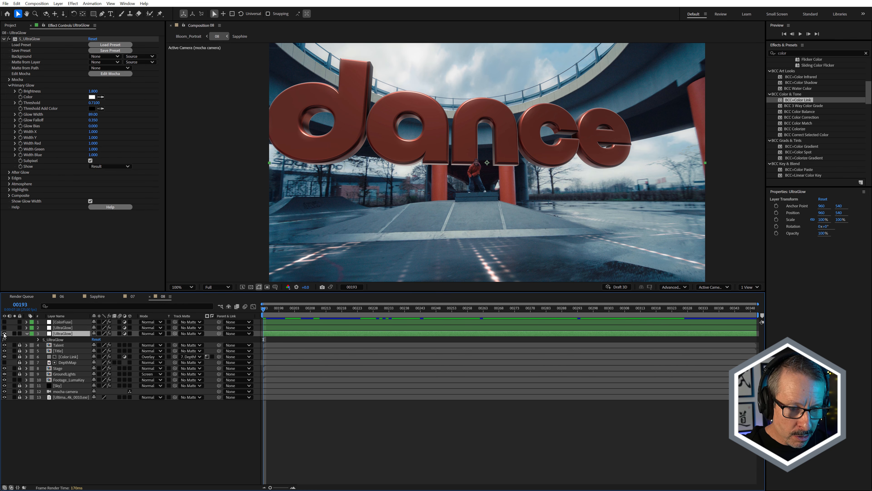
drag(372, 313, 329, 311)
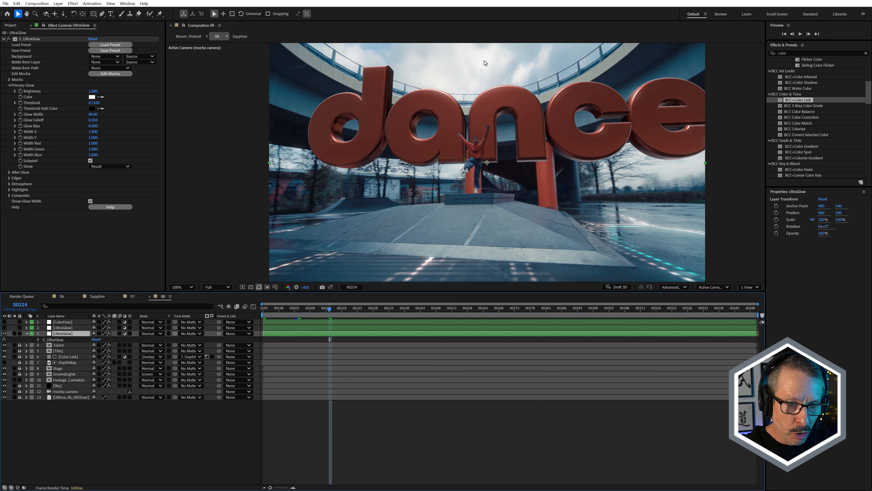
Turn on the upper, masked orange UltraGlow layer and compare the ground lights up close with it off and on.
click(53, 328)
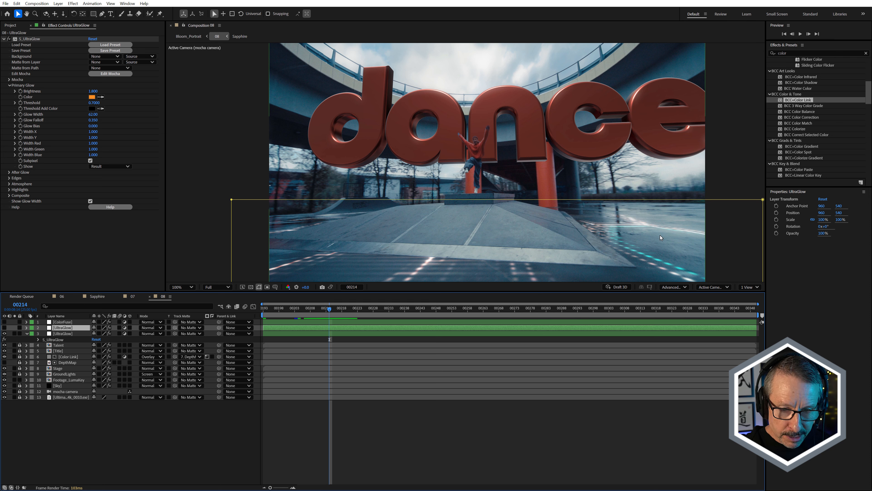
click(4, 328)
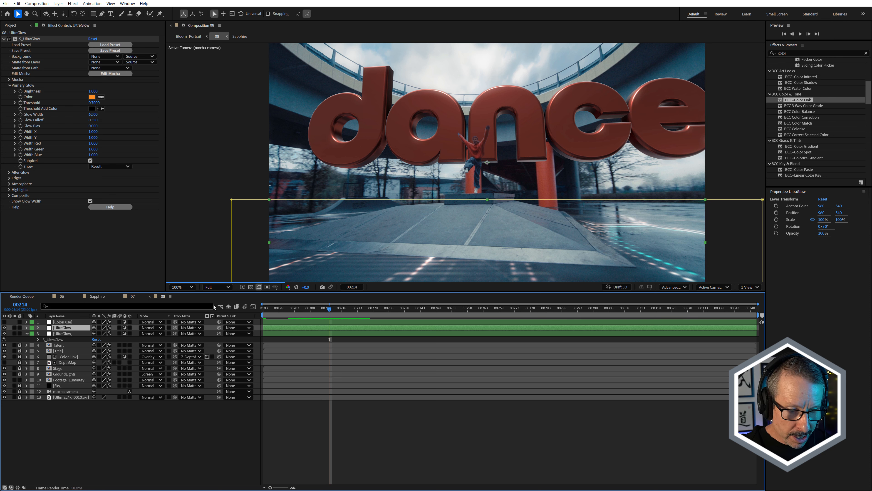
scroll(427, 263, up, 4)
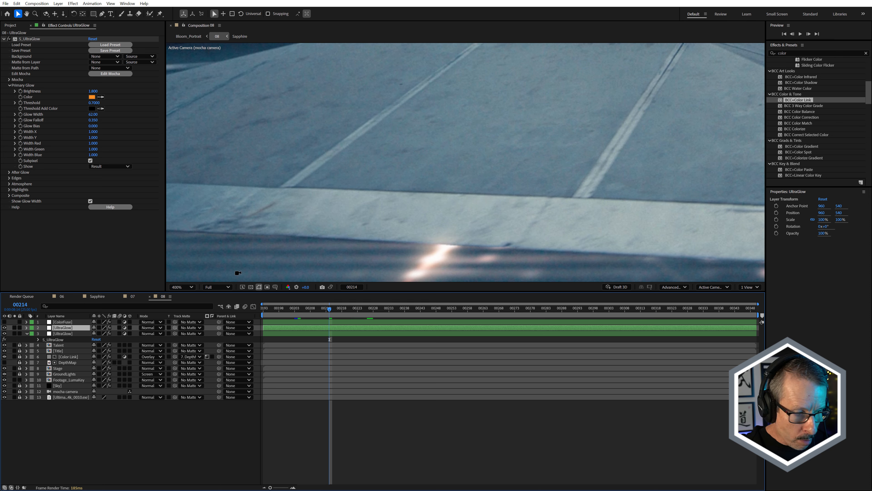
scroll(442, 236, up, 1)
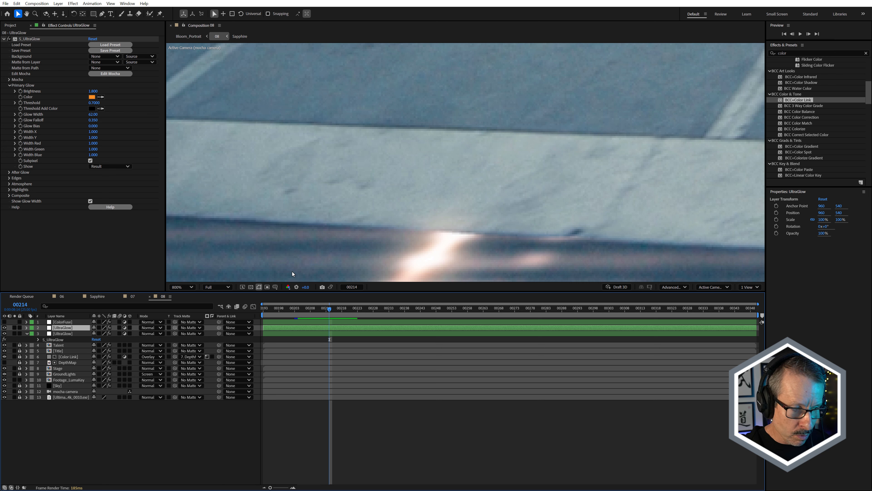
click(4, 328)
click(4, 328)
click(4, 328)
click(5, 328)
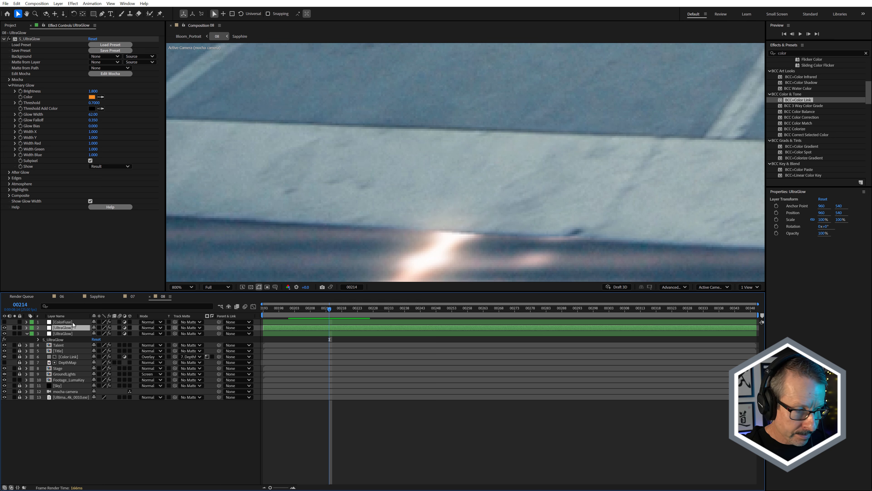
scroll(360, 257, down, 3)
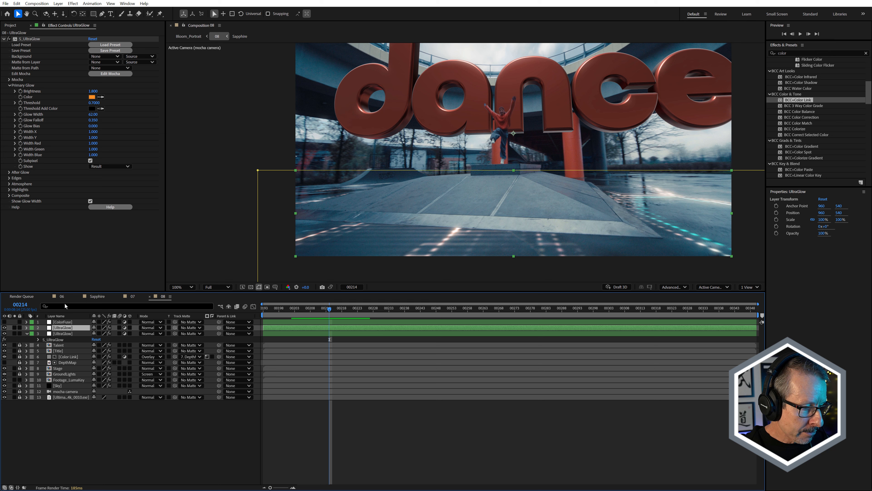
Turn on the ColorFuse layer, compare the shot with S_ColorFuse off and on, and check the grade at frame 219.
click(61, 322)
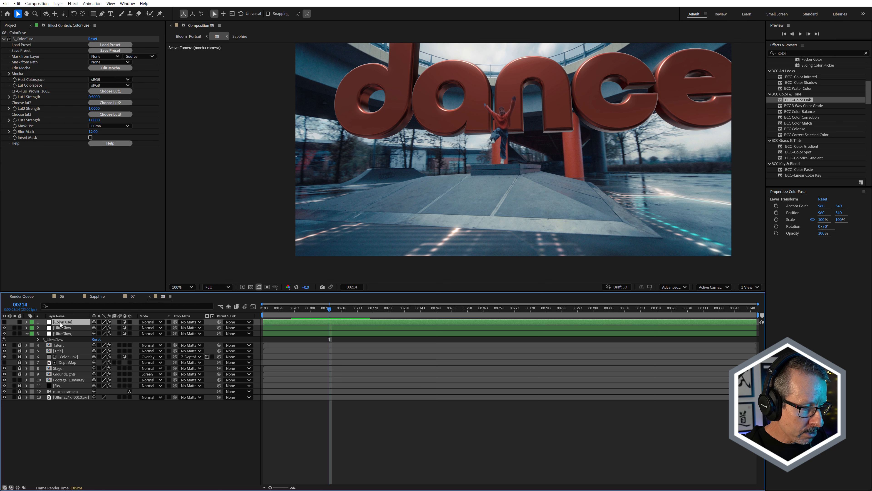
click(5, 322)
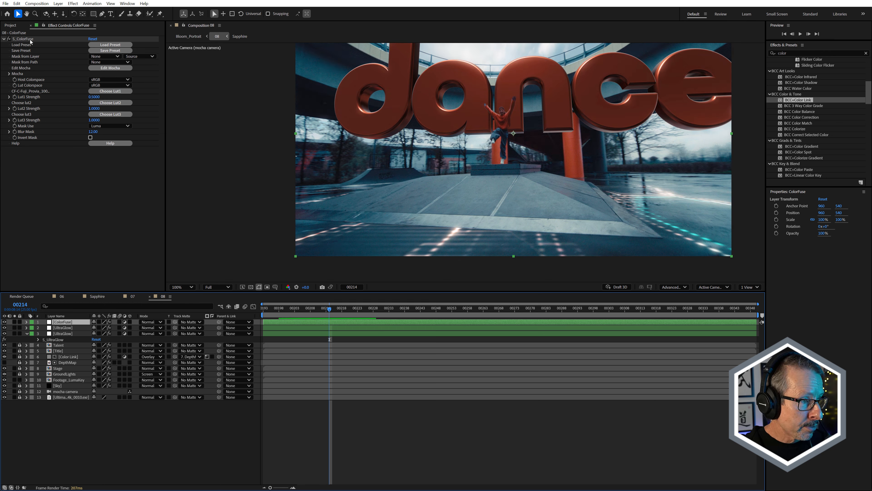
click(9, 39)
click(9, 39)
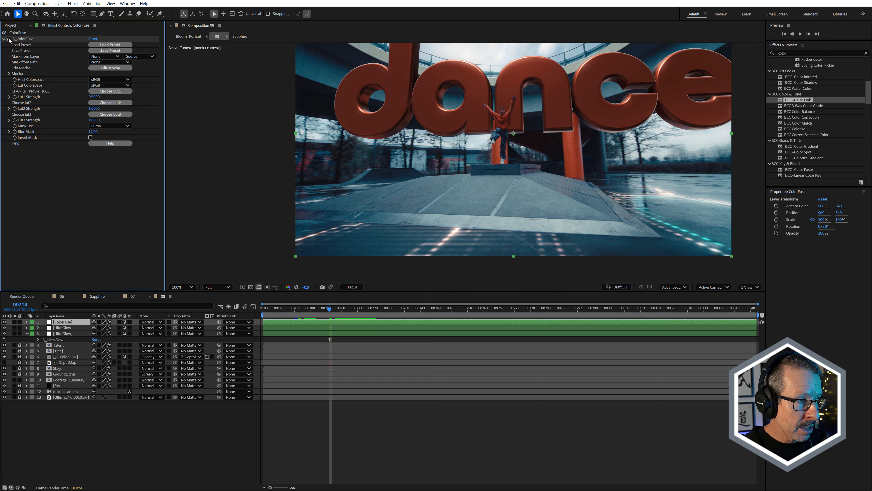
click(8, 39)
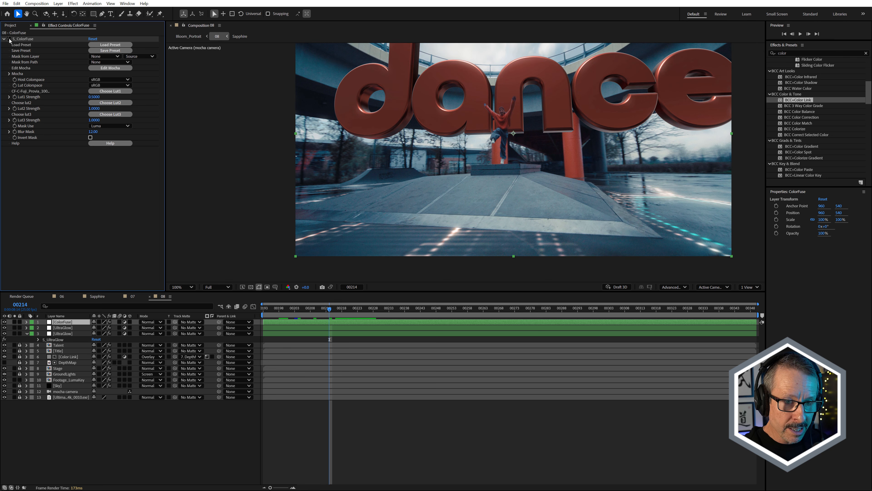
click(9, 39)
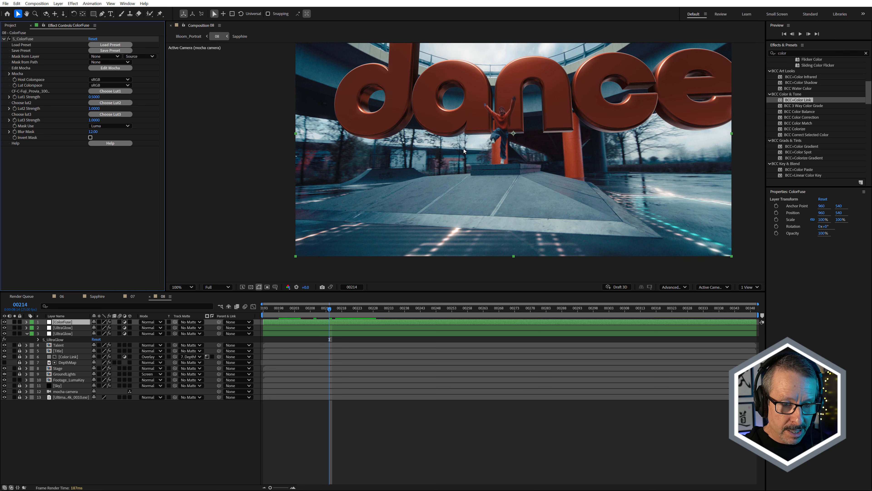
key(h)
drag(507, 154, 450, 188)
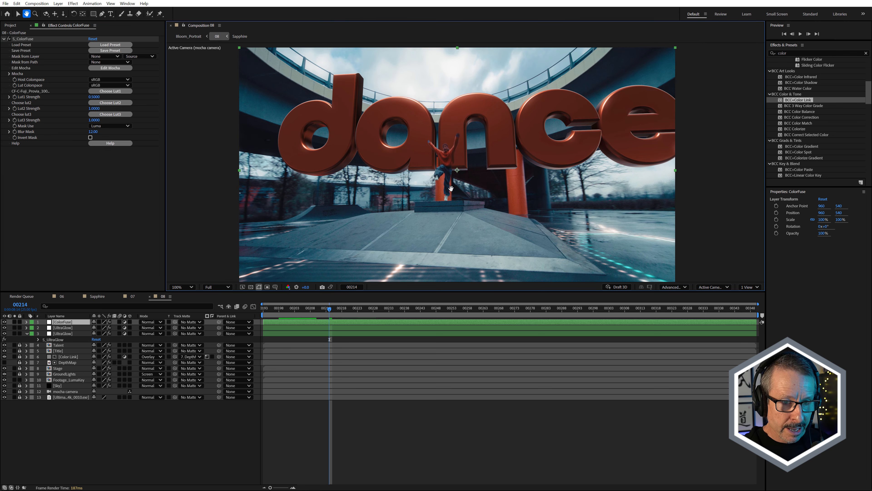
key(v)
drag(351, 308, 346, 308)
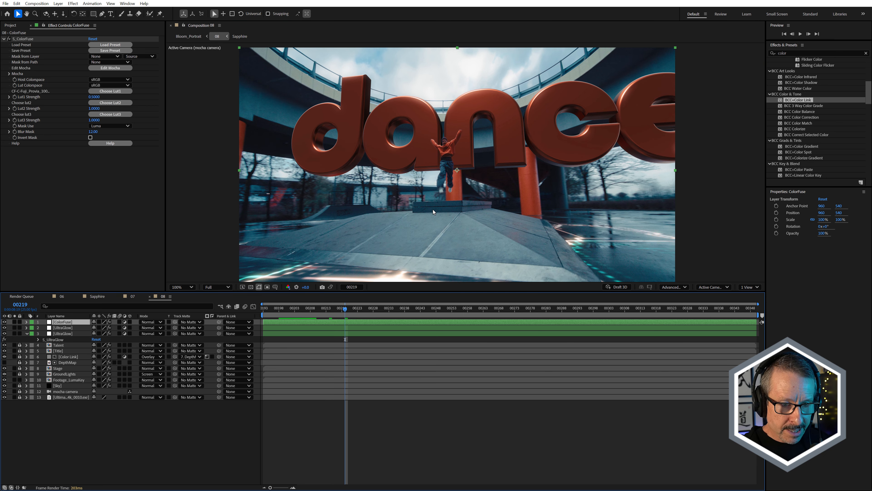